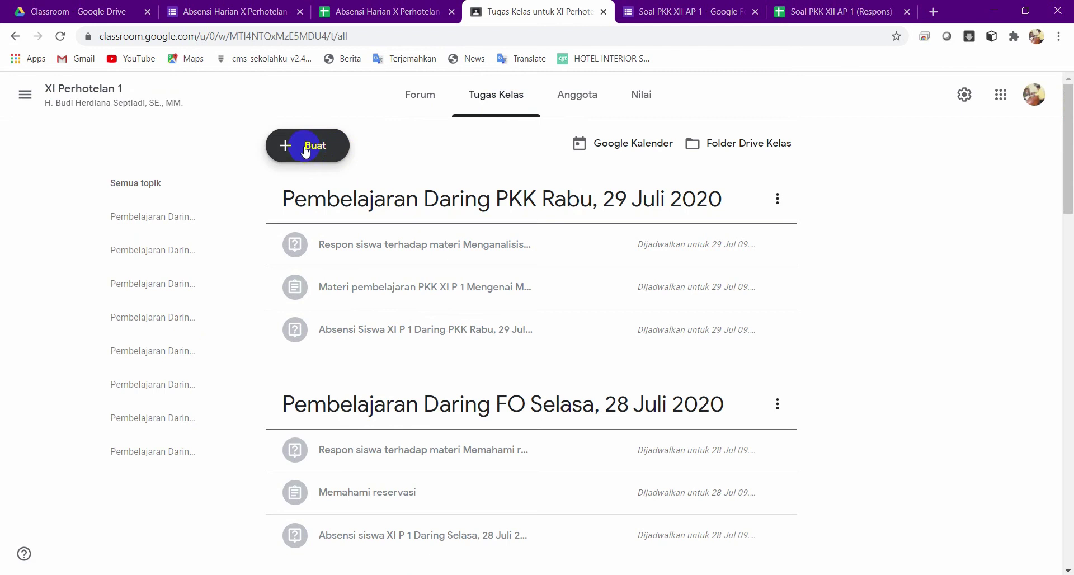
# Create a new quiz assignment titled 'Soal PKK XII AP 1'.
pyautogui.click(306, 151)
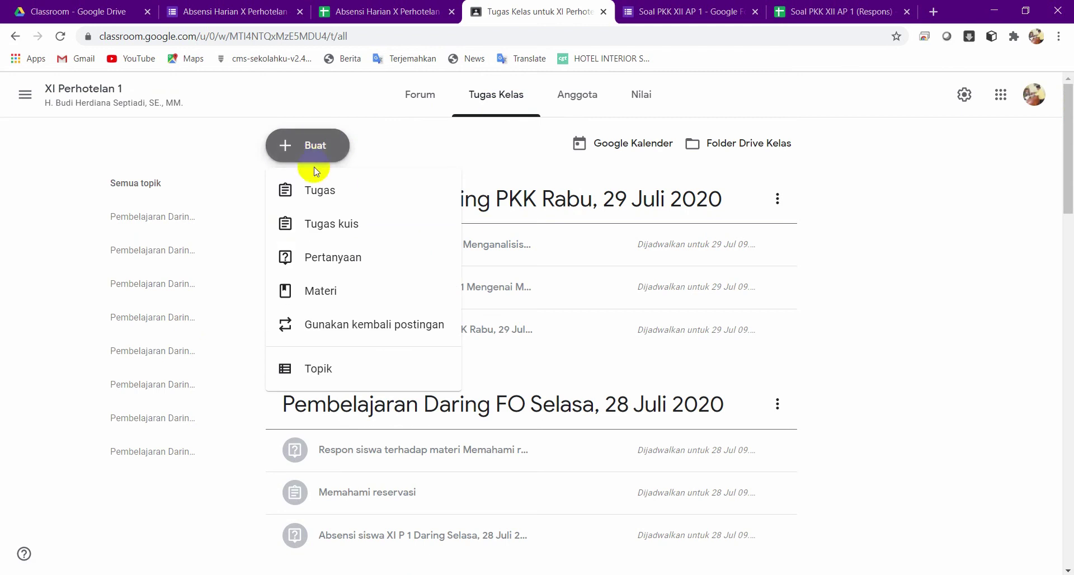
pyautogui.click(342, 226)
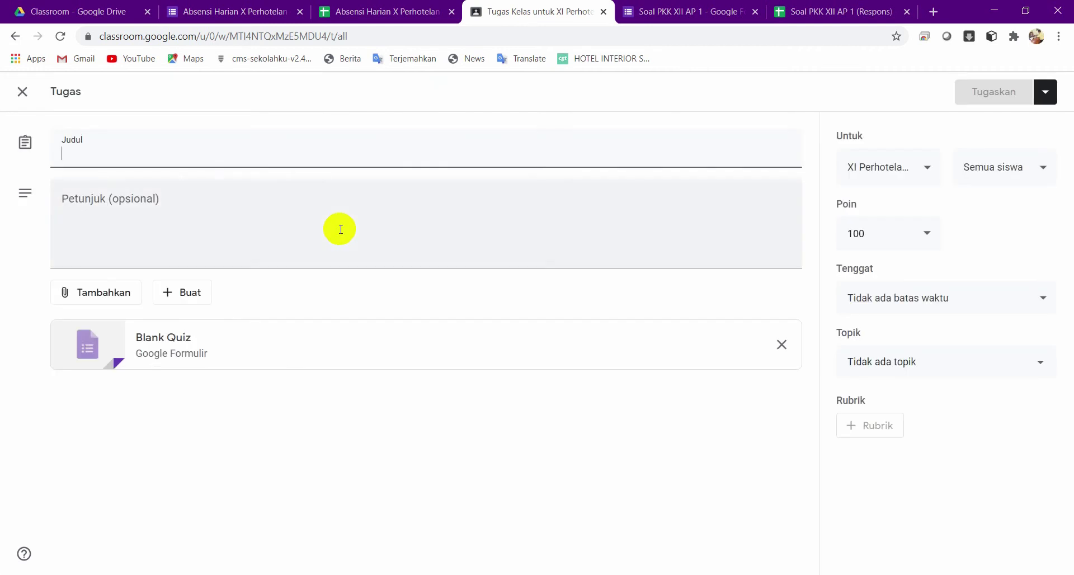
pyautogui.write('Soaal')
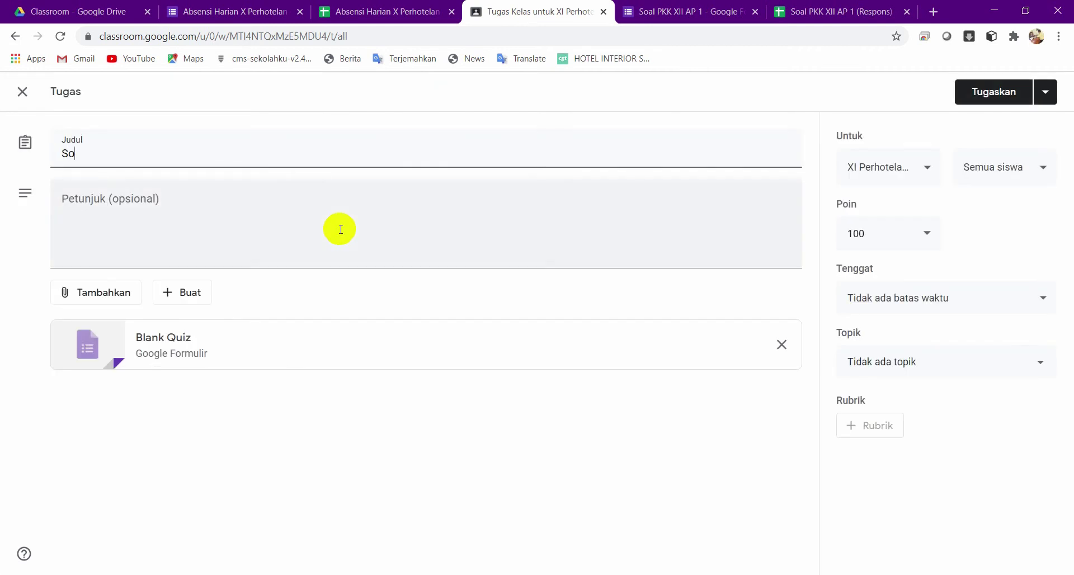
pyautogui.press('BackSpace')
pyautogui.press('BackSpace')
pyautogui.write('l PKK XII AP 1')
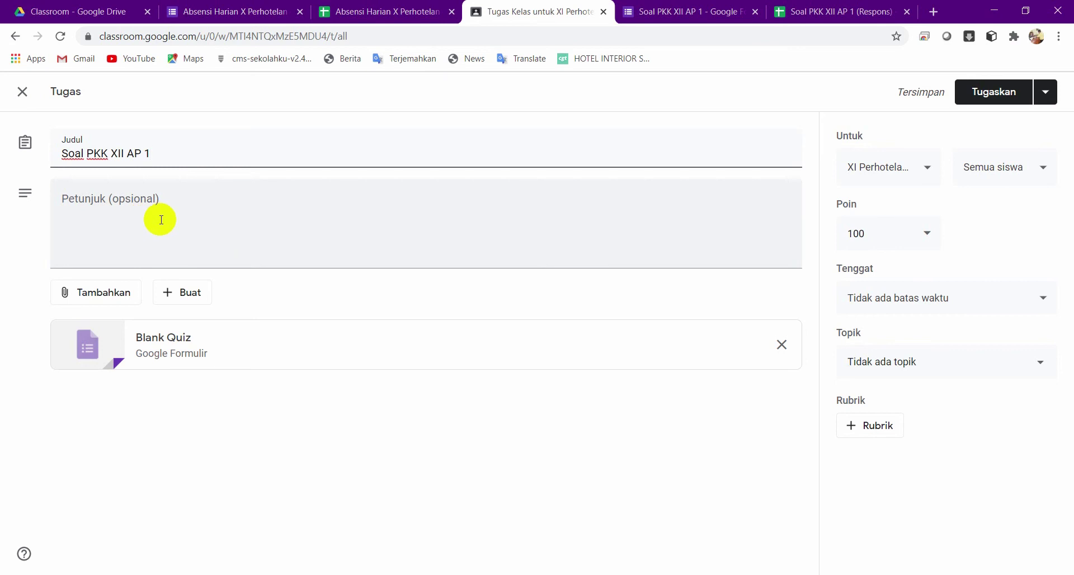
# Add the instructions 'Isilah Pertanyaan berikut dengan benar' and open the attached Blank Quiz.
pyautogui.click(103, 215)
pyautogui.write('Isilah')
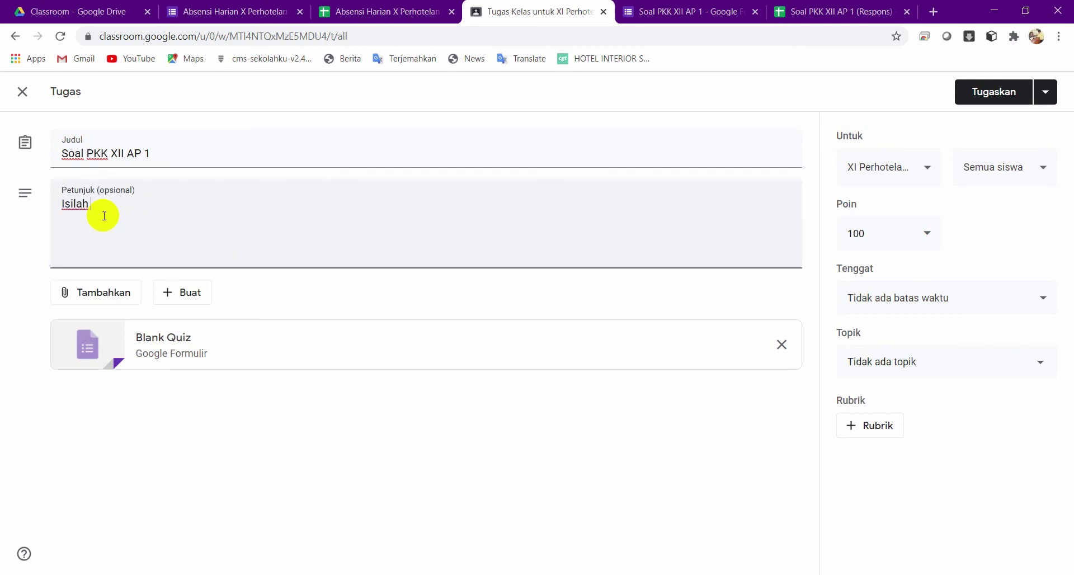
pyautogui.write(' Pertanyaan beriku')
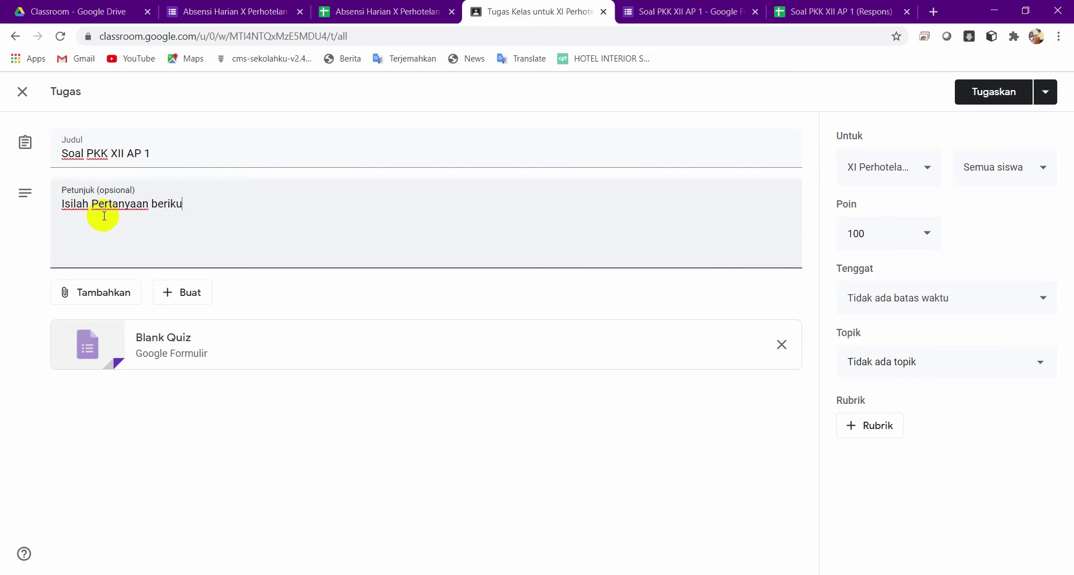
pyautogui.write('t dengan benar')
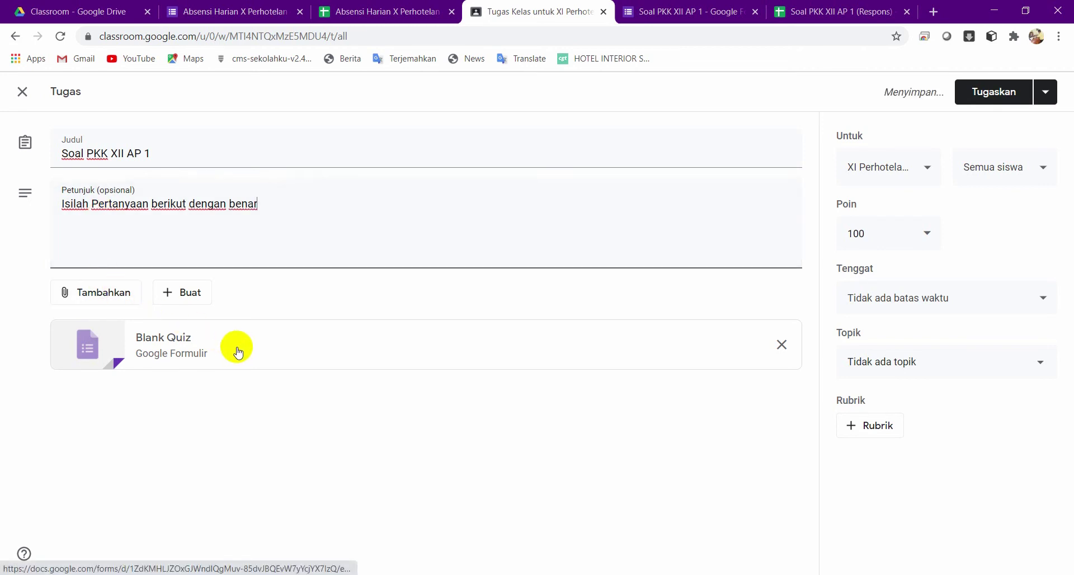
pyautogui.click(260, 349)
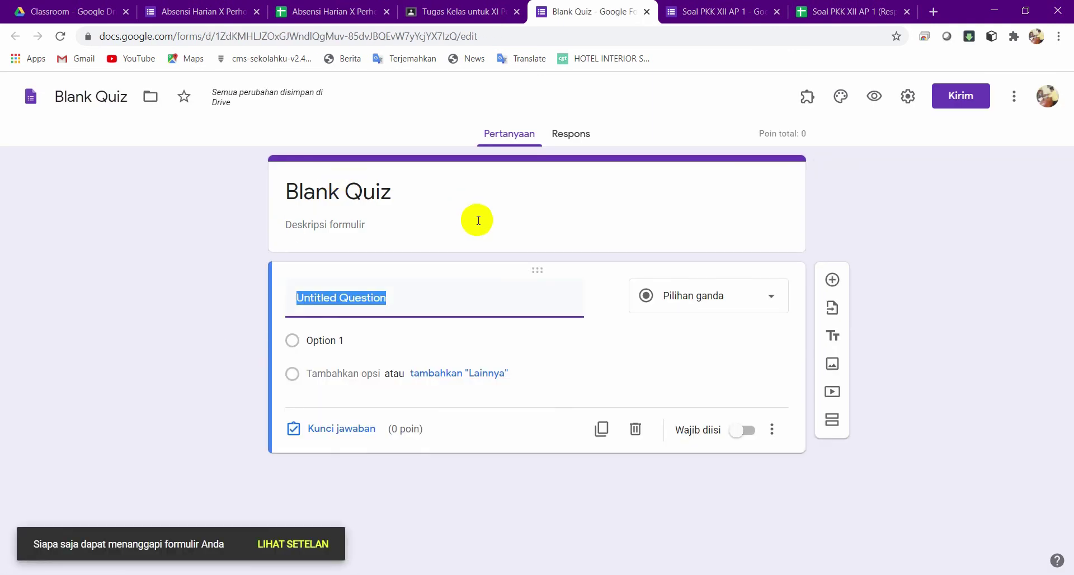
# Retitle the form from Blank Quiz to 'Soal PKK XII AP 1'.
pyautogui.click(403, 195)
pyautogui.write('Soa')
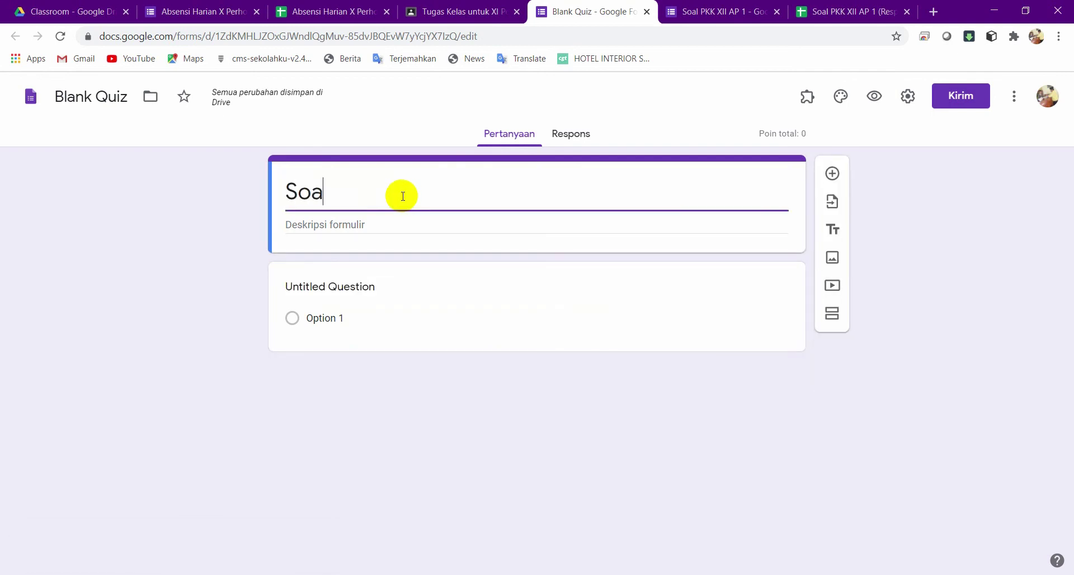
pyautogui.write('l PK')
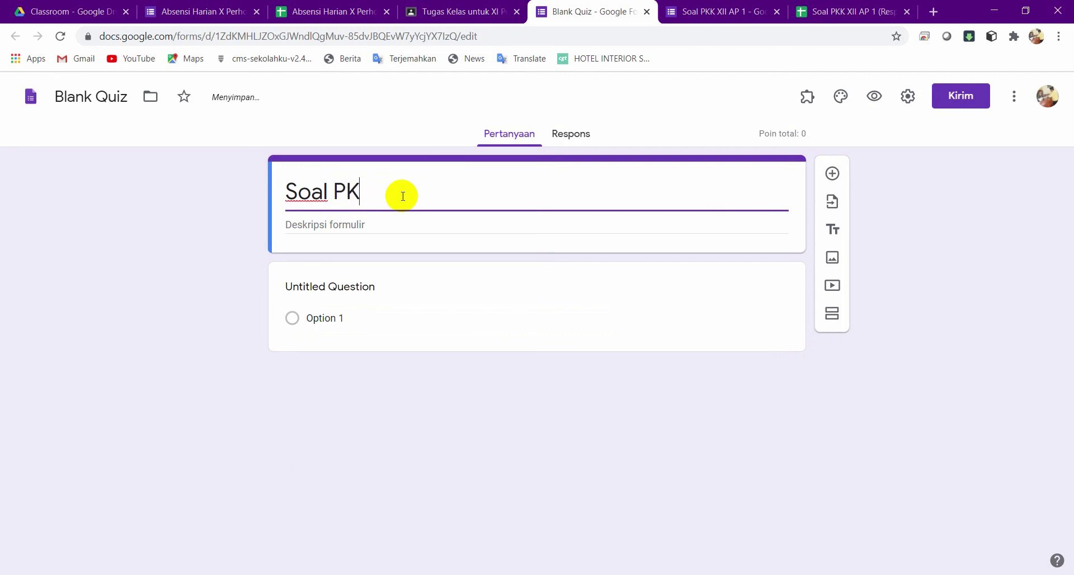
pyautogui.write('K ')
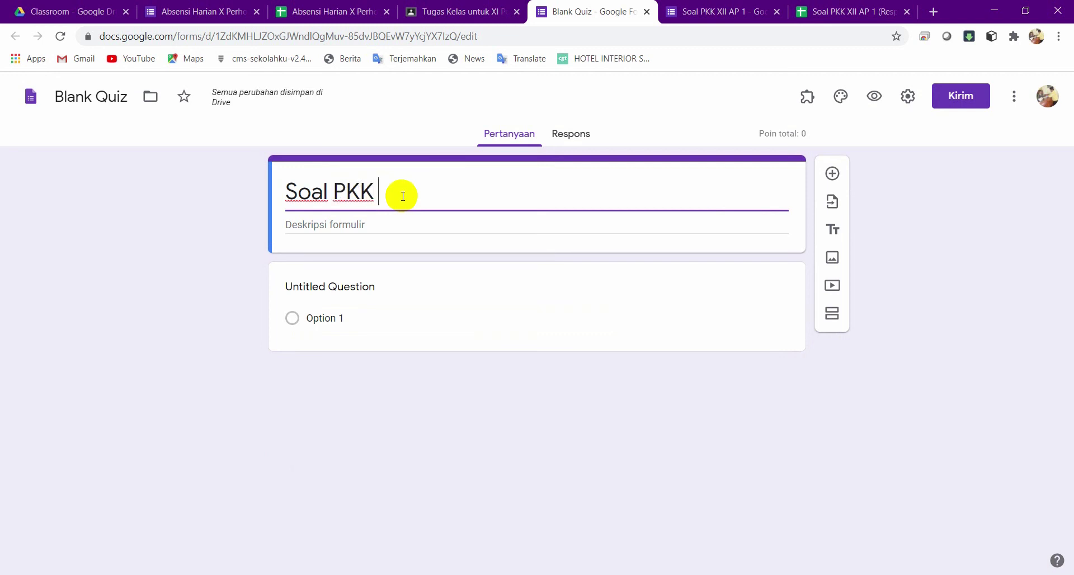
pyautogui.write('XII')
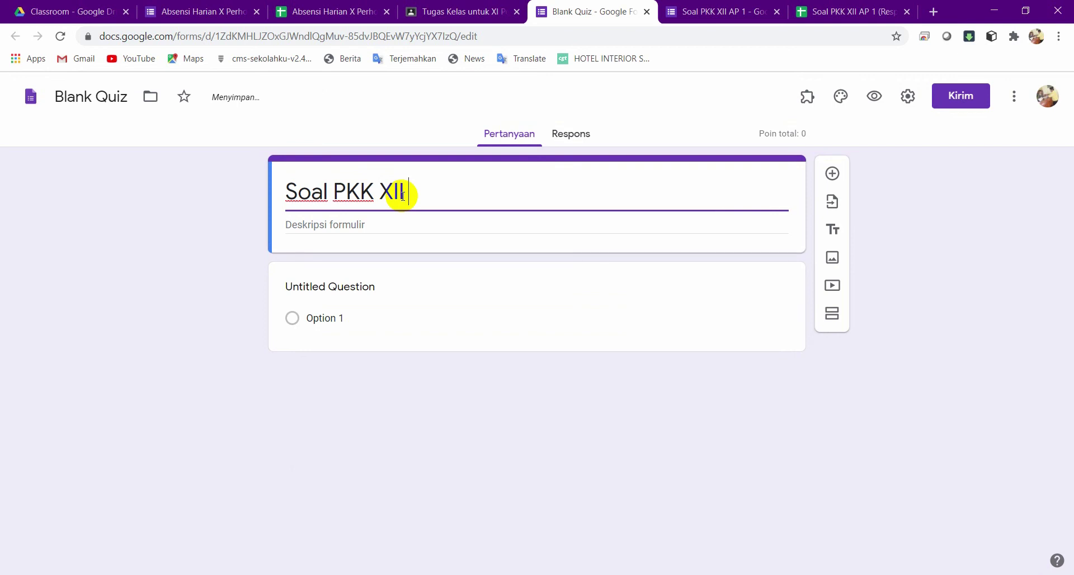
pyautogui.write(' AP 1')
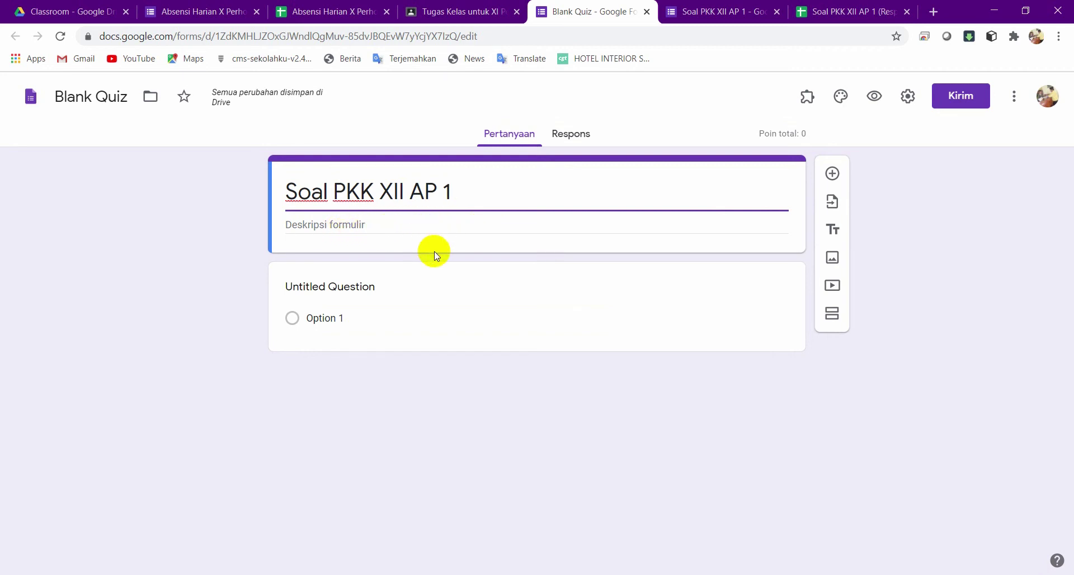
# Make the first question a short-answer question titled 'Nama Siswa'.
pyautogui.click(363, 288)
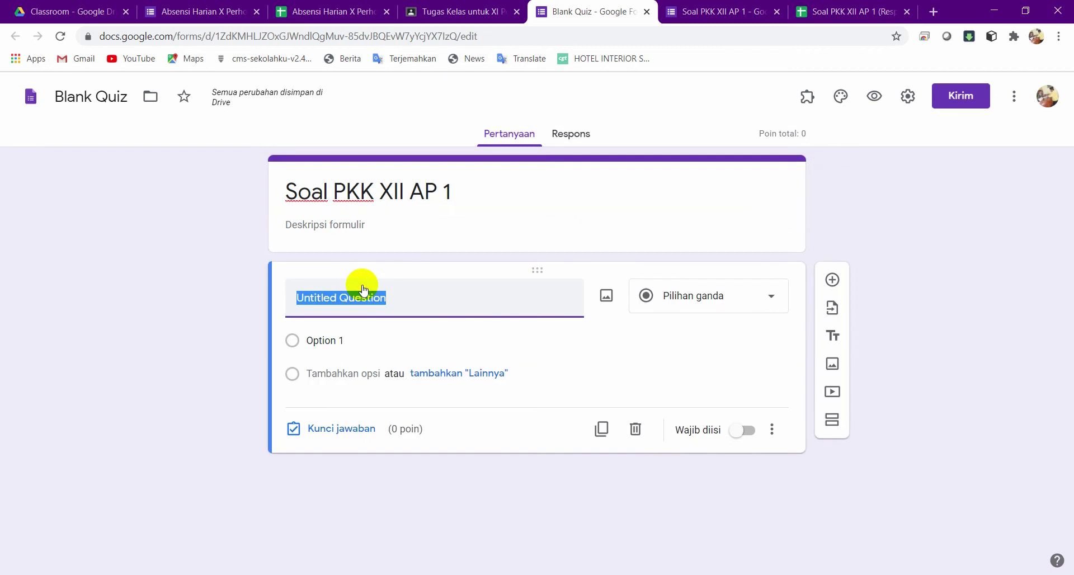
pyautogui.write('Nama')
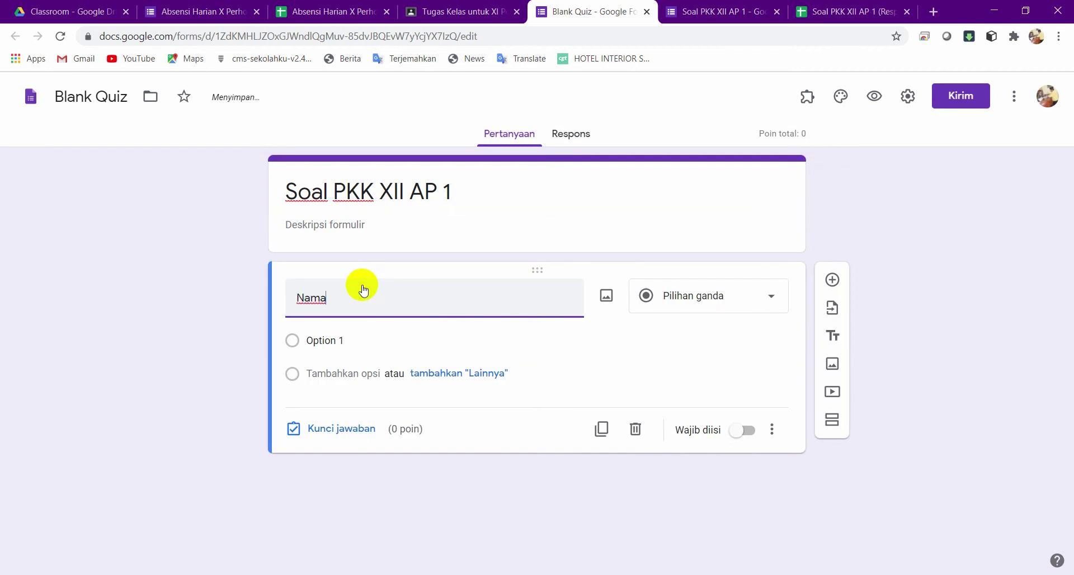
pyautogui.write(' Siswa')
pyautogui.click(685, 297)
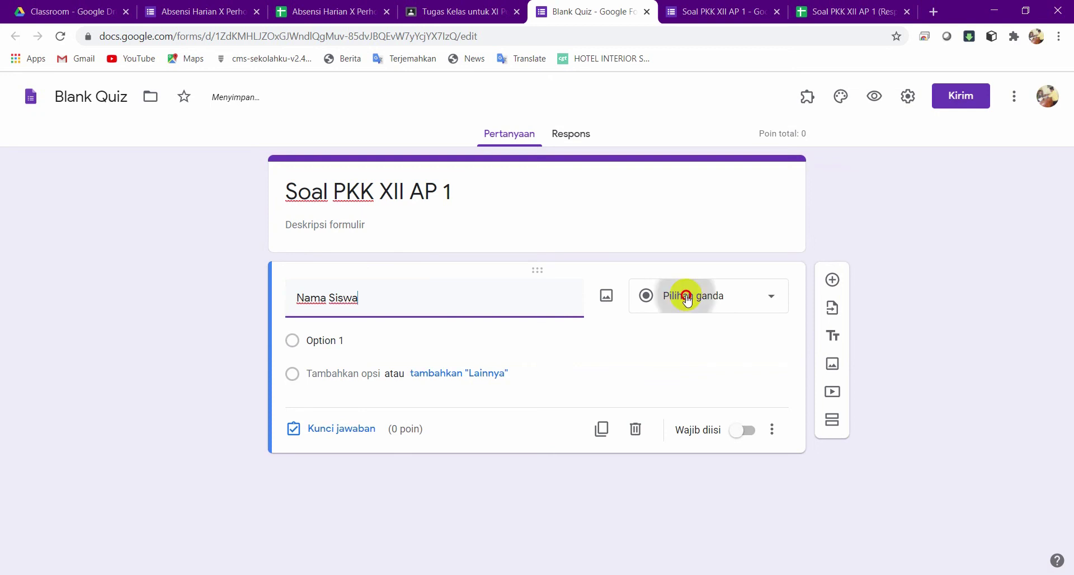
pyautogui.click(707, 166)
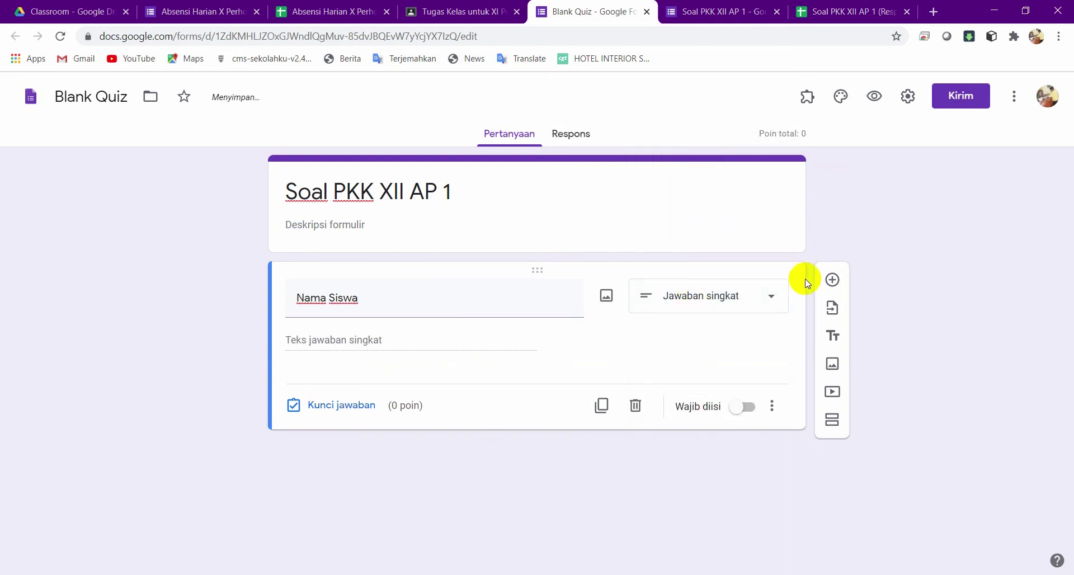
# Add a 'Kelas' multiple-choice question with options XII AP 1, XII AP 2 and XII AP 3.
pyautogui.click(832, 279)
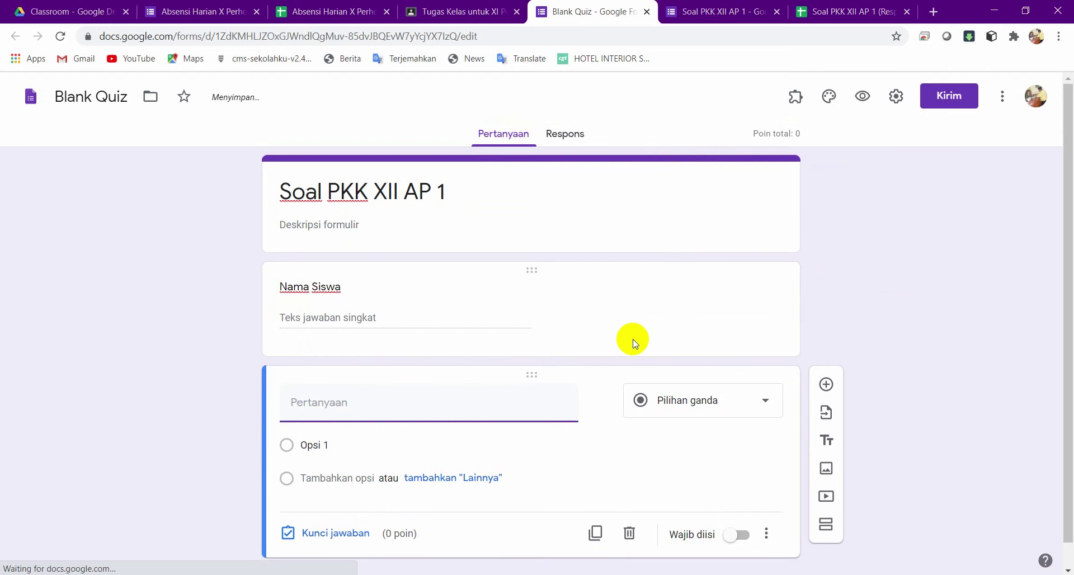
pyautogui.write('Kelas')
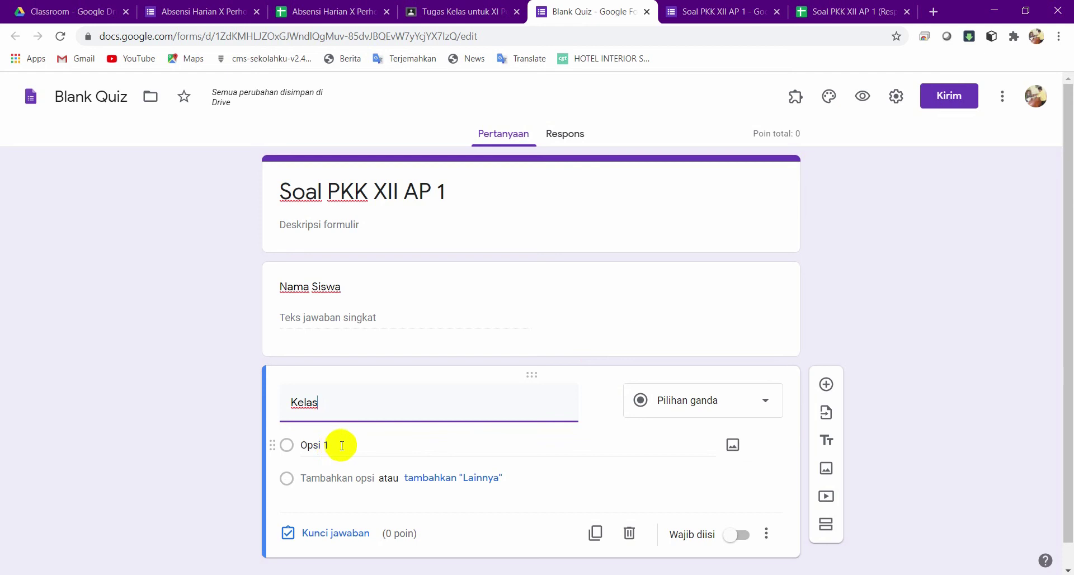
pyautogui.click(342, 445)
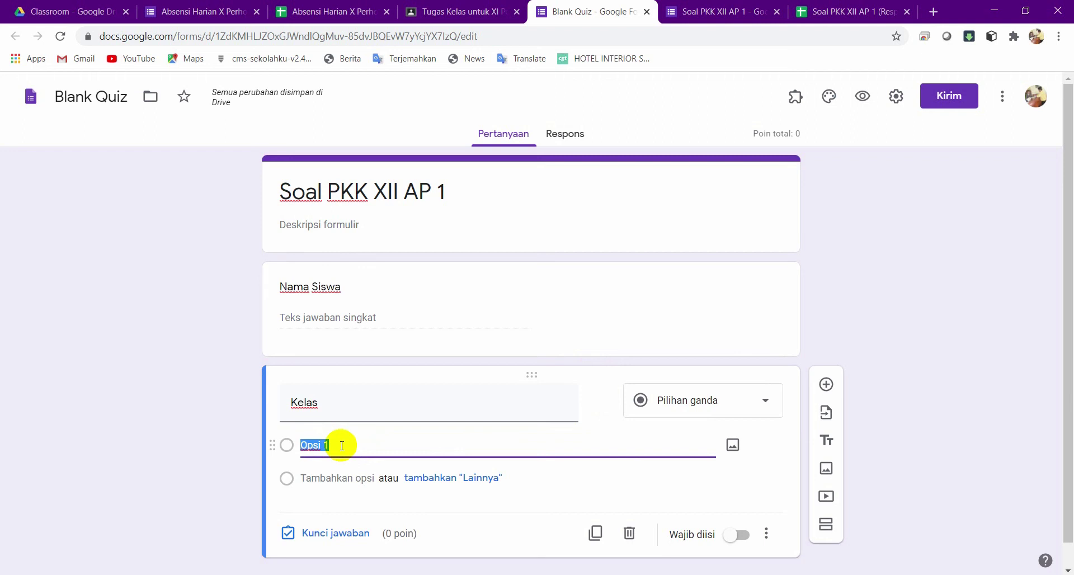
pyautogui.write('XII')
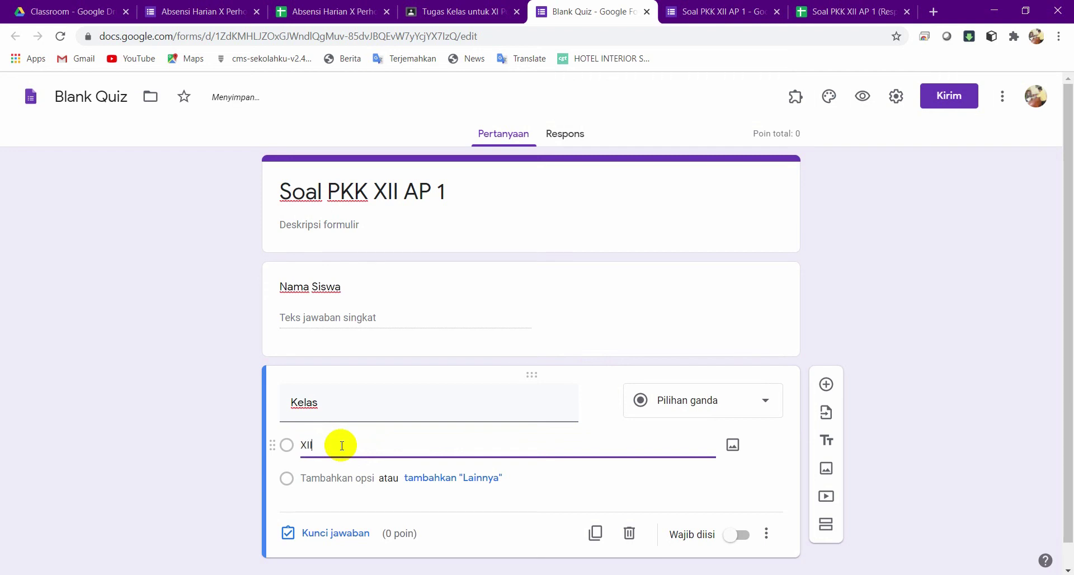
pyautogui.write(' AP 1')
pyautogui.click(333, 478)
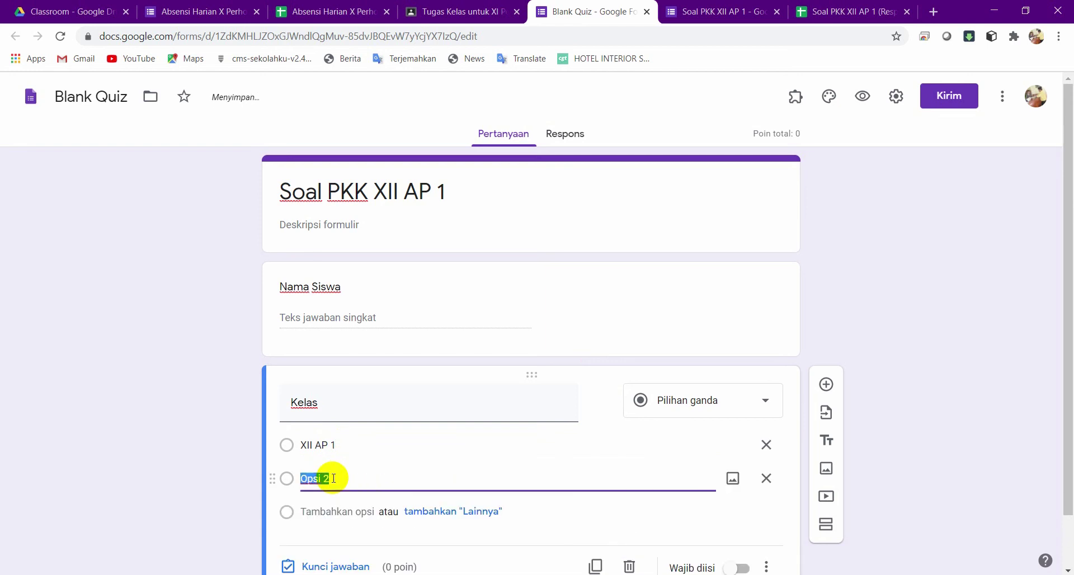
pyautogui.write('XII')
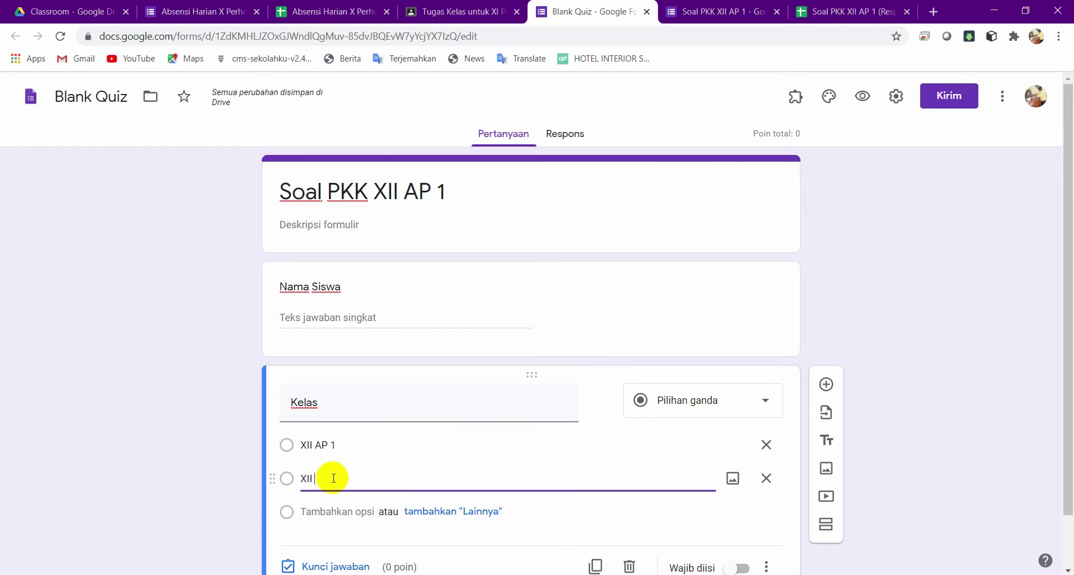
pyautogui.write(' AP 2')
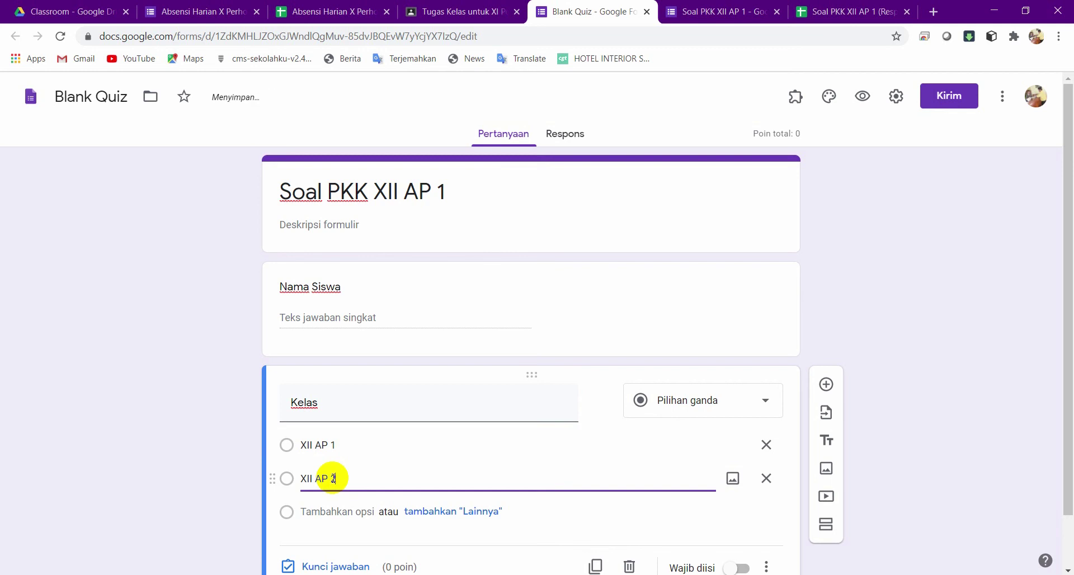
pyautogui.click(333, 511)
pyautogui.write('XI')
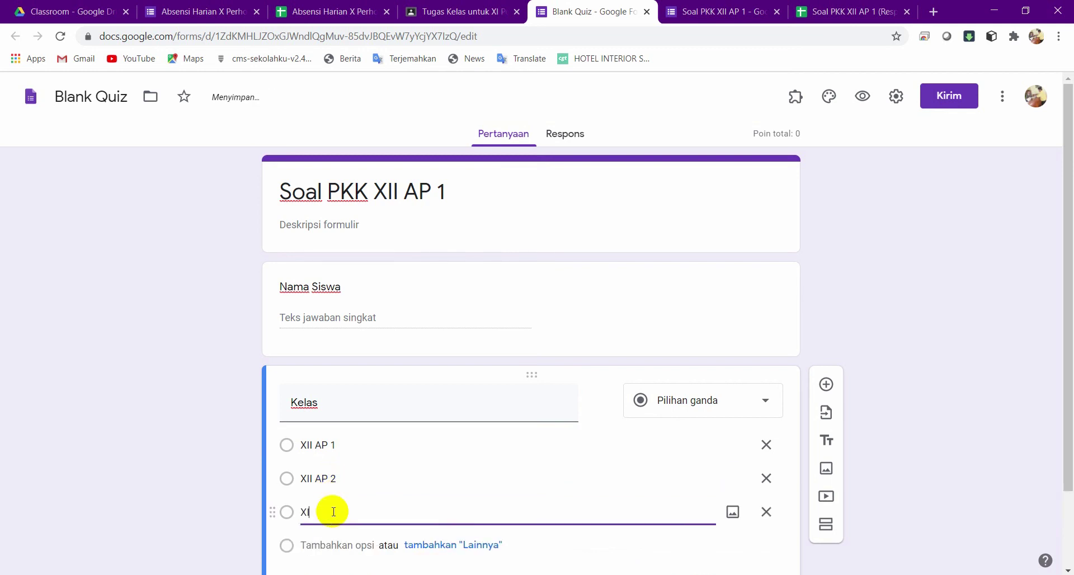
pyautogui.write('I AP 3')
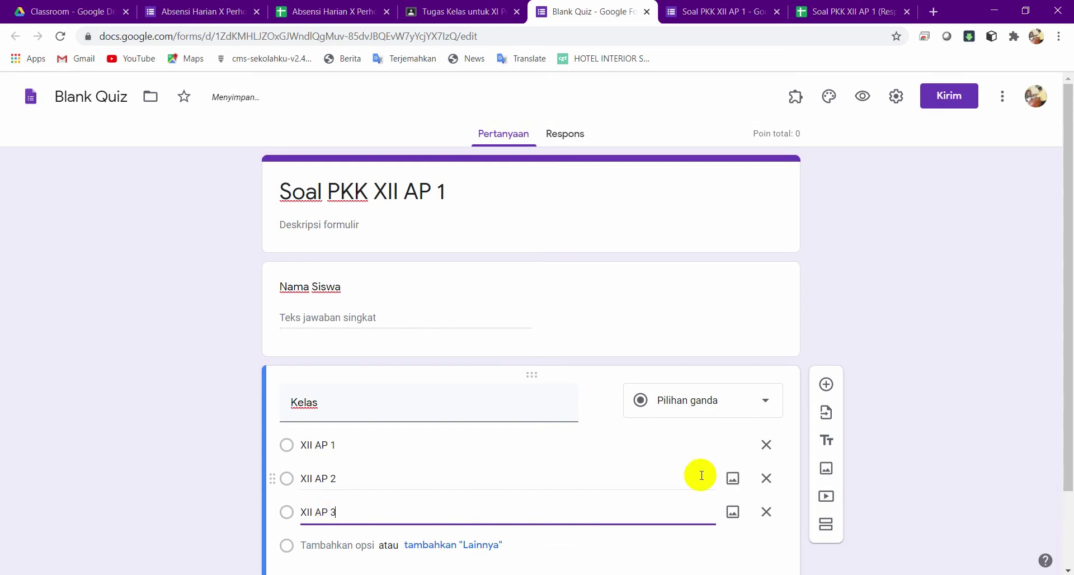
pyautogui.click(827, 385)
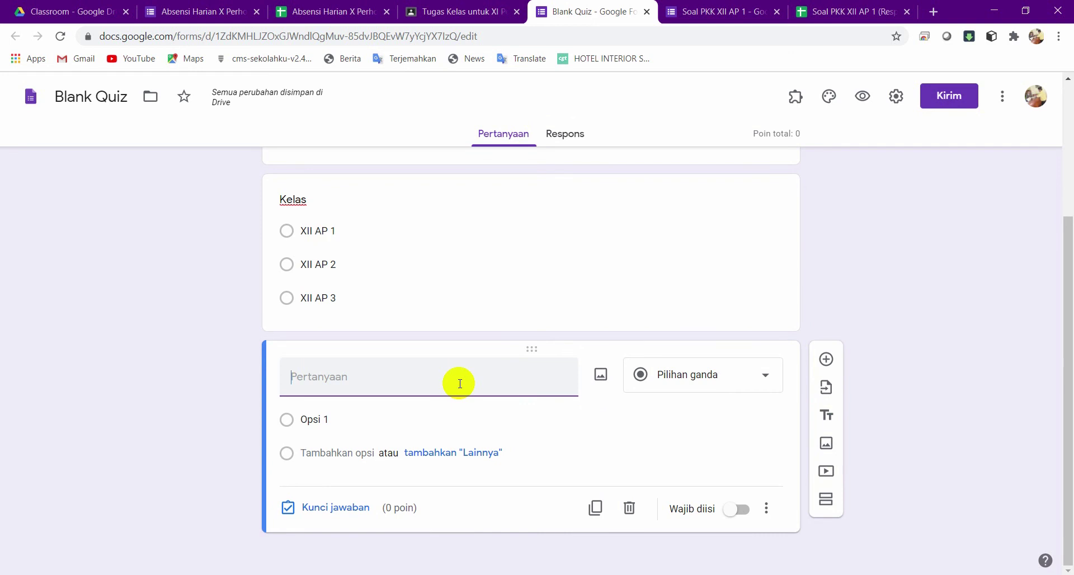
# Word the new question 'Apa yang kalian ketahui tentang PKK'.
pyautogui.write('Apa')
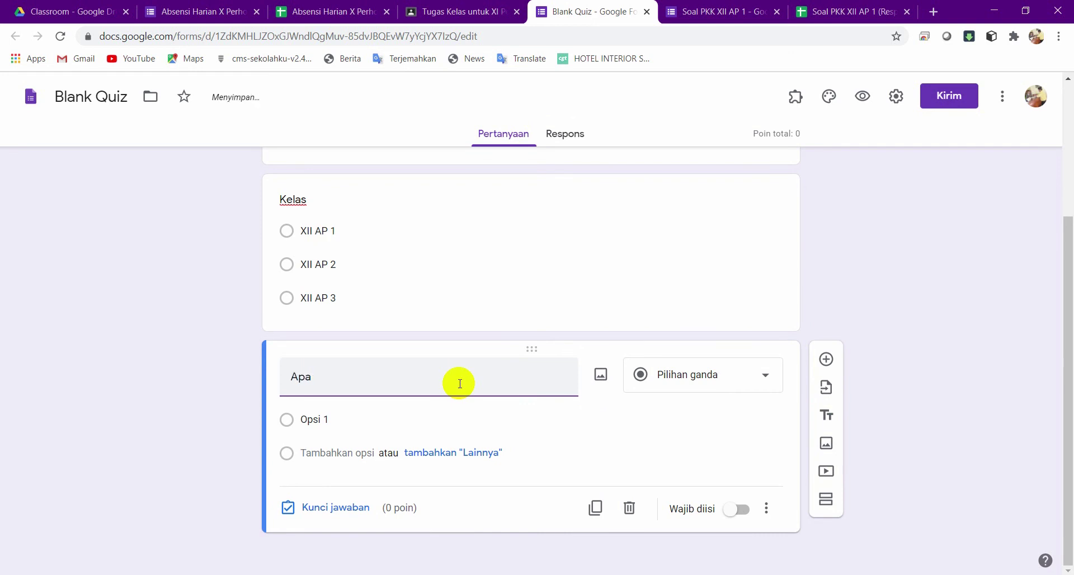
pyautogui.write(' yang kalia')
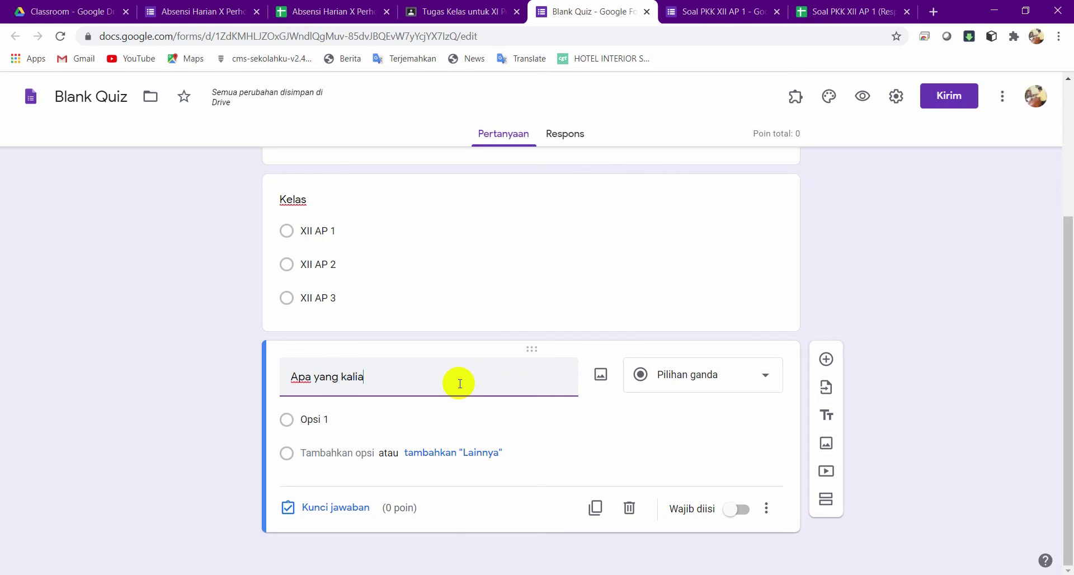
pyautogui.write('n ketah')
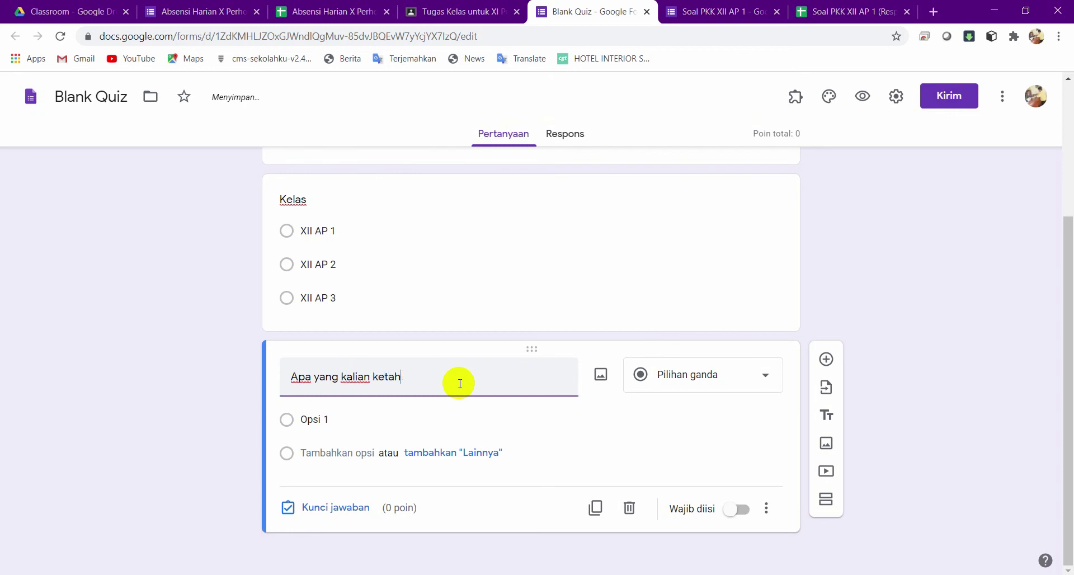
pyautogui.write('ui tentang PKK')
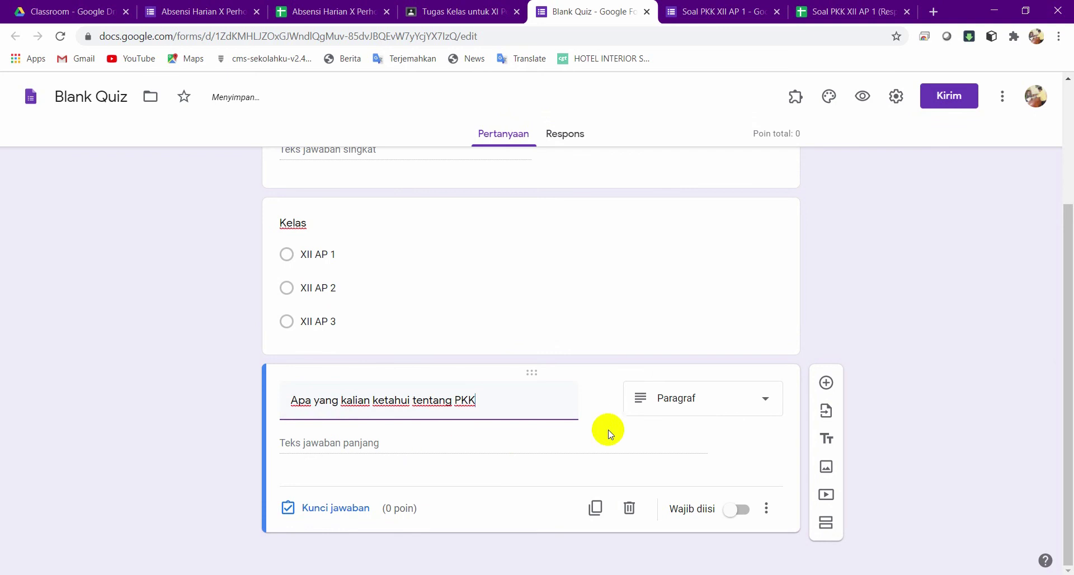
# Make the PKK question multiple choice: Produk Kreatif dan Kewirausahaan, wirausaha, usahawan, pengusaha.
pyautogui.click(709, 405)
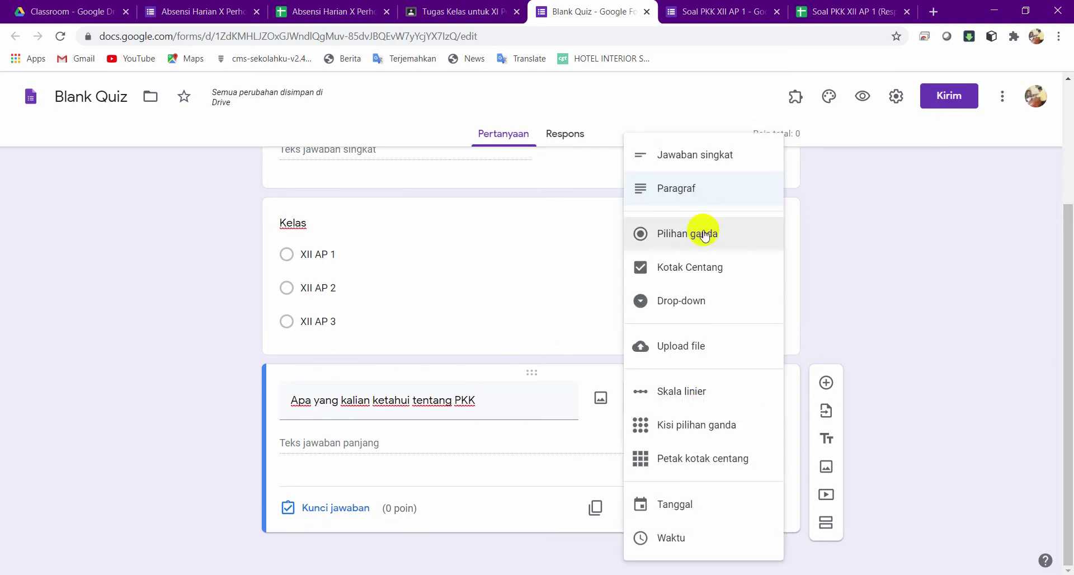
pyautogui.click(704, 234)
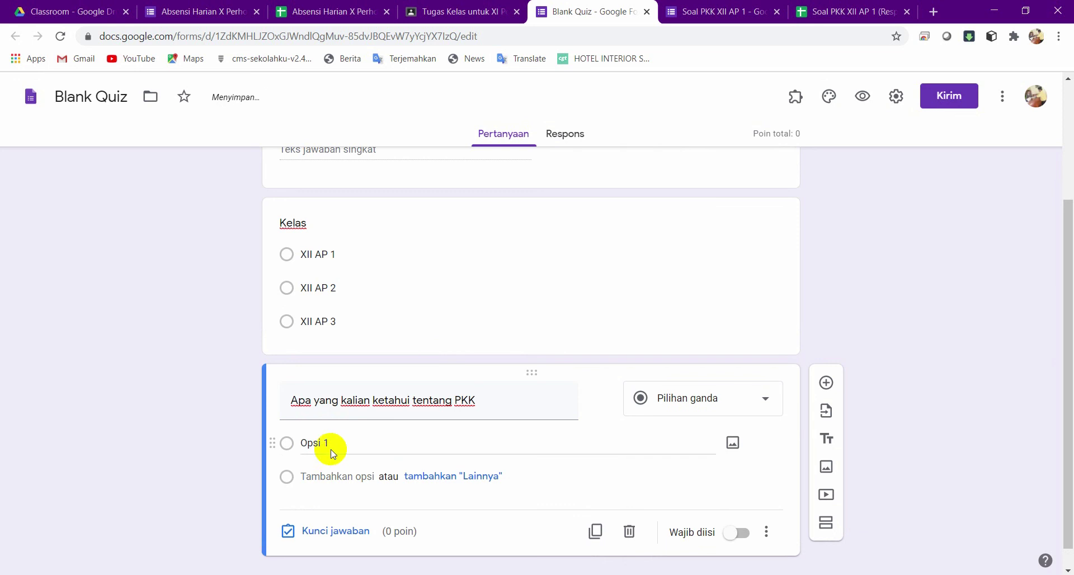
pyautogui.click(336, 441)
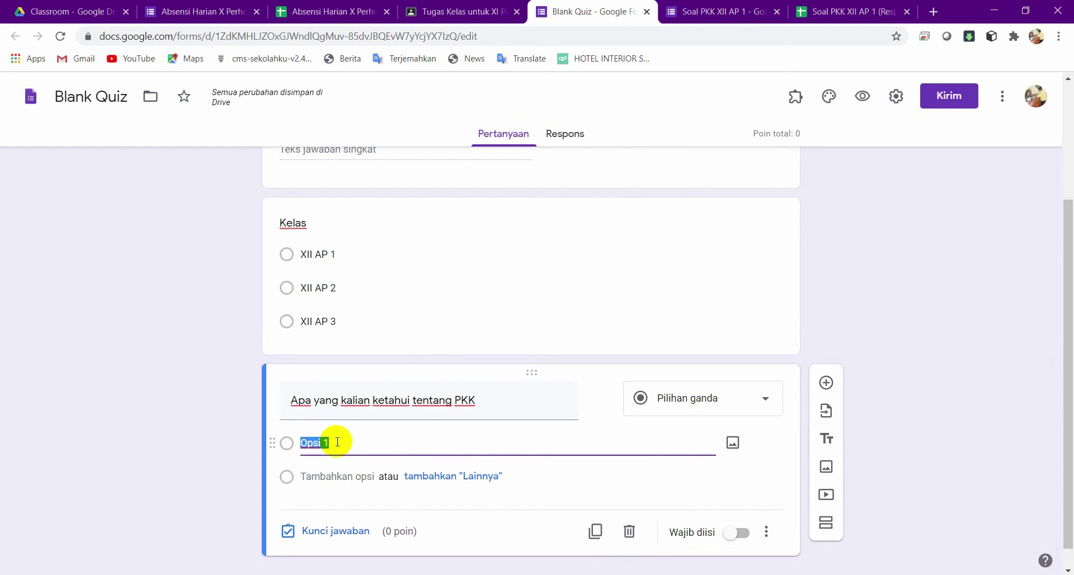
pyautogui.write('Produk')
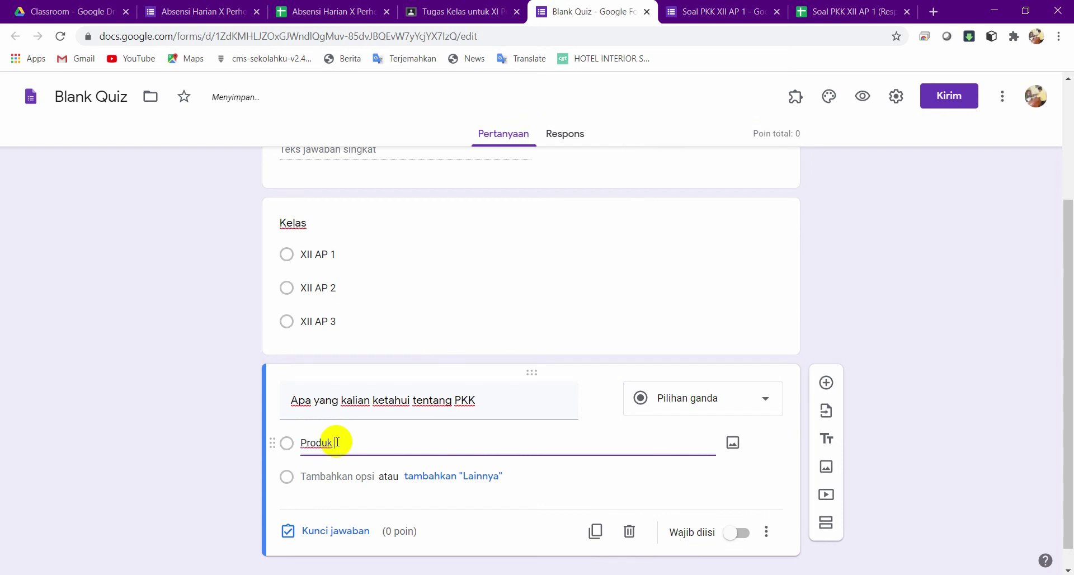
pyautogui.write(' Kreati')
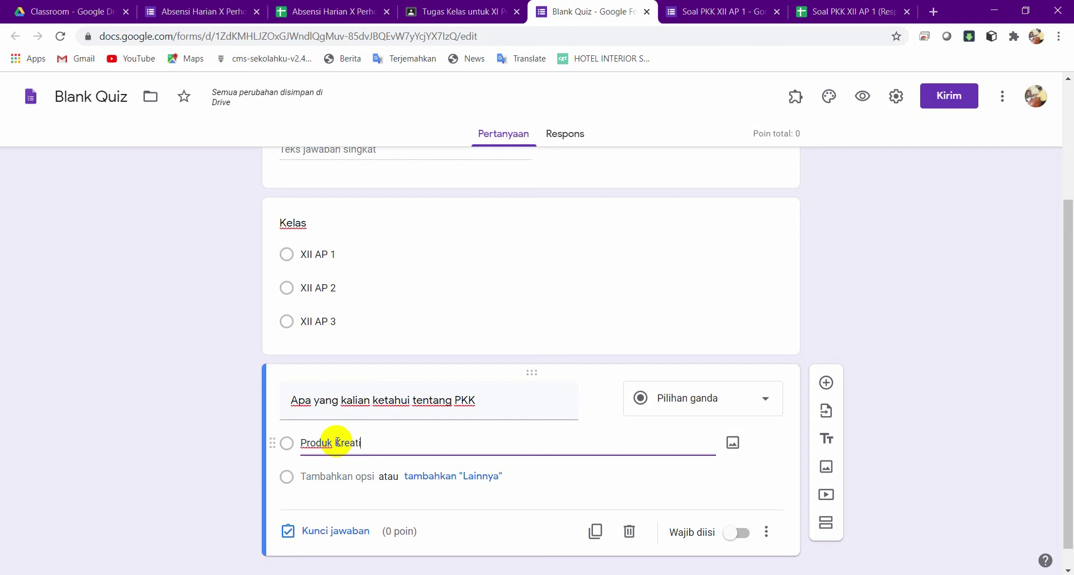
pyautogui.write('f dan K')
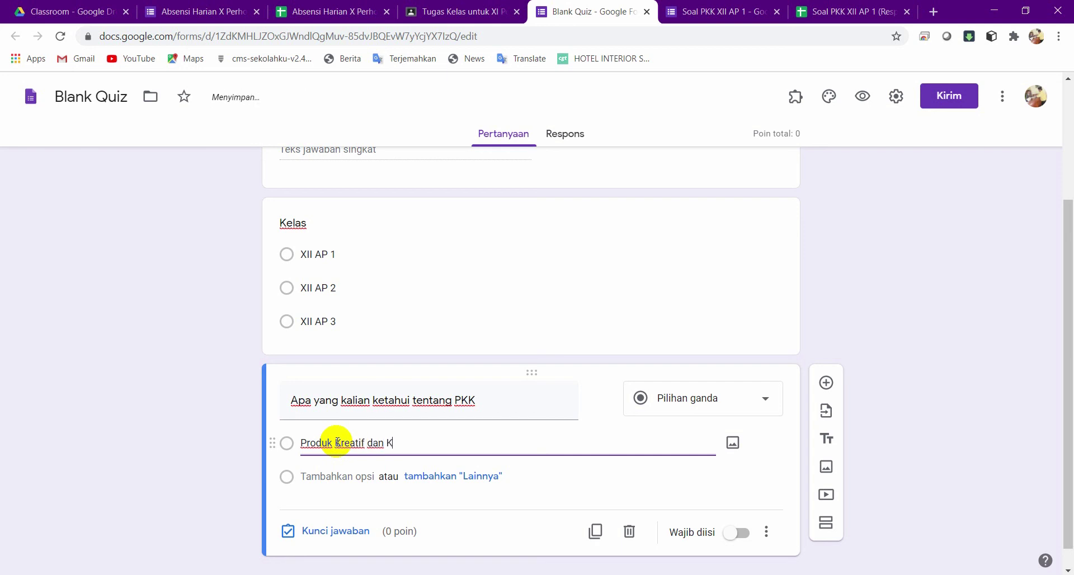
pyautogui.write('ewirausahaan')
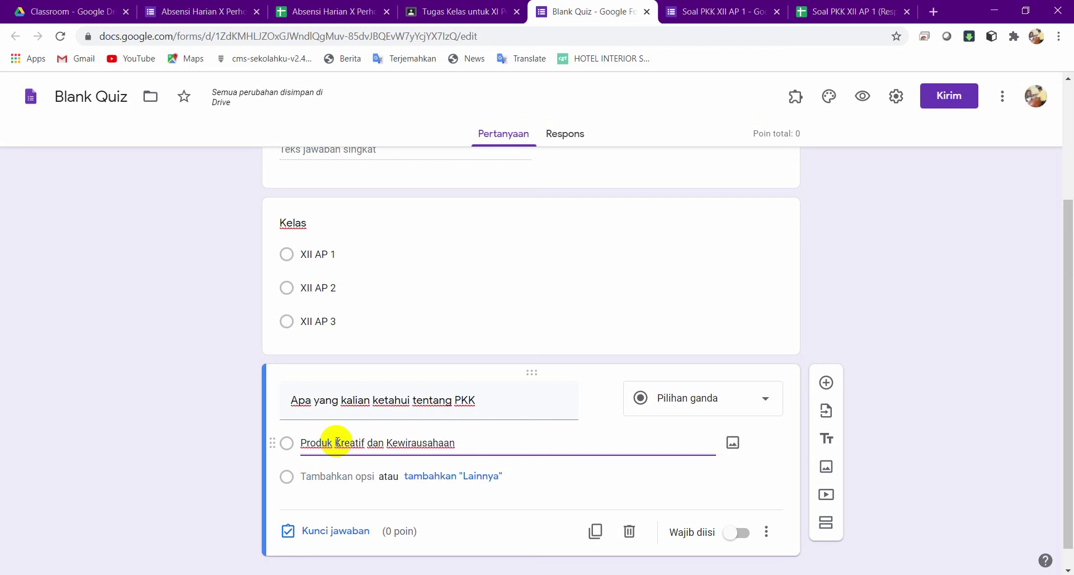
pyautogui.click(343, 477)
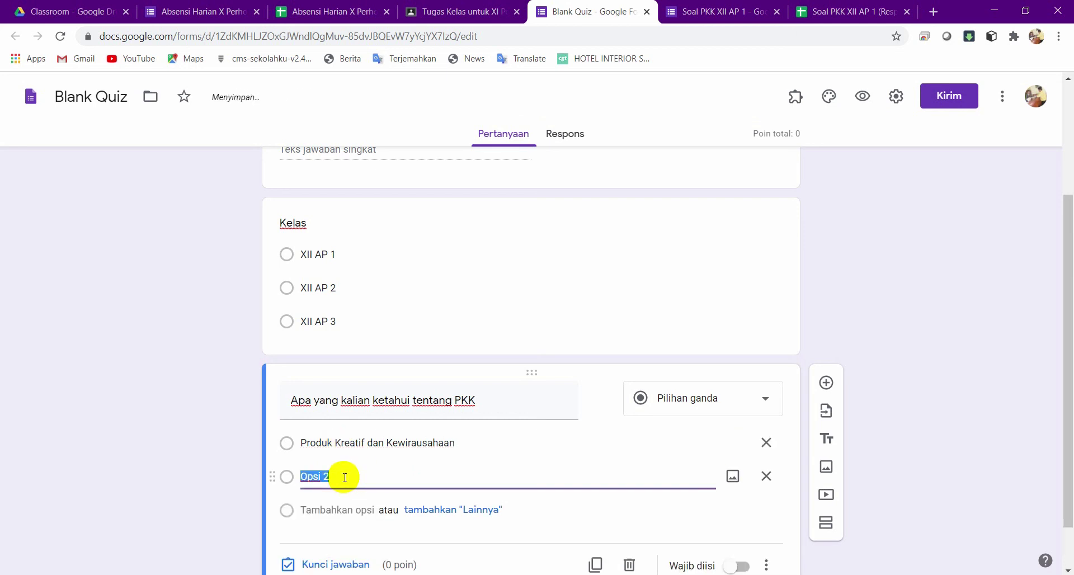
pyautogui.write('wi')
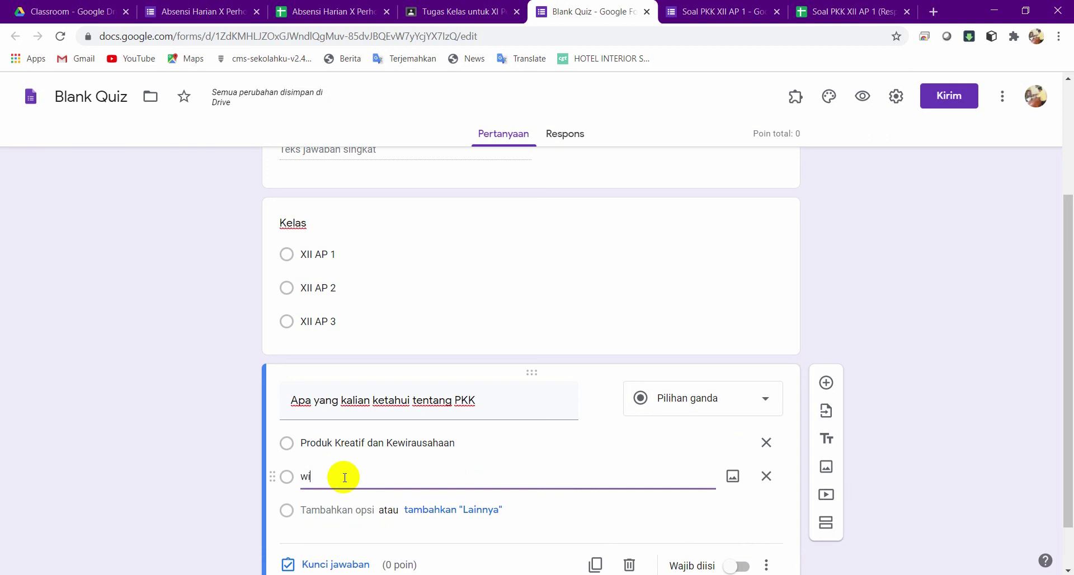
pyautogui.write('rausaha')
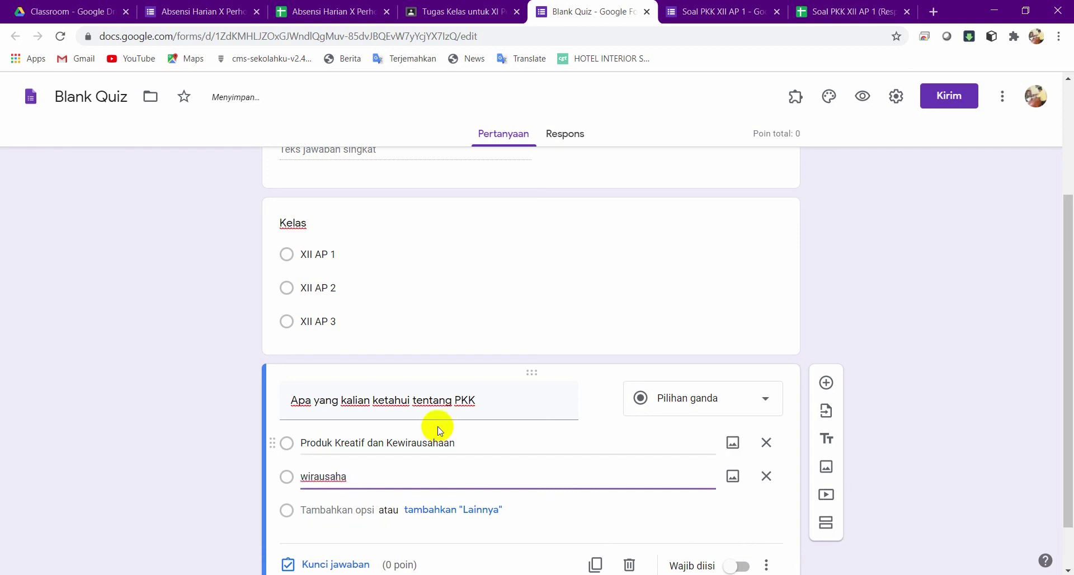
pyautogui.click(343, 510)
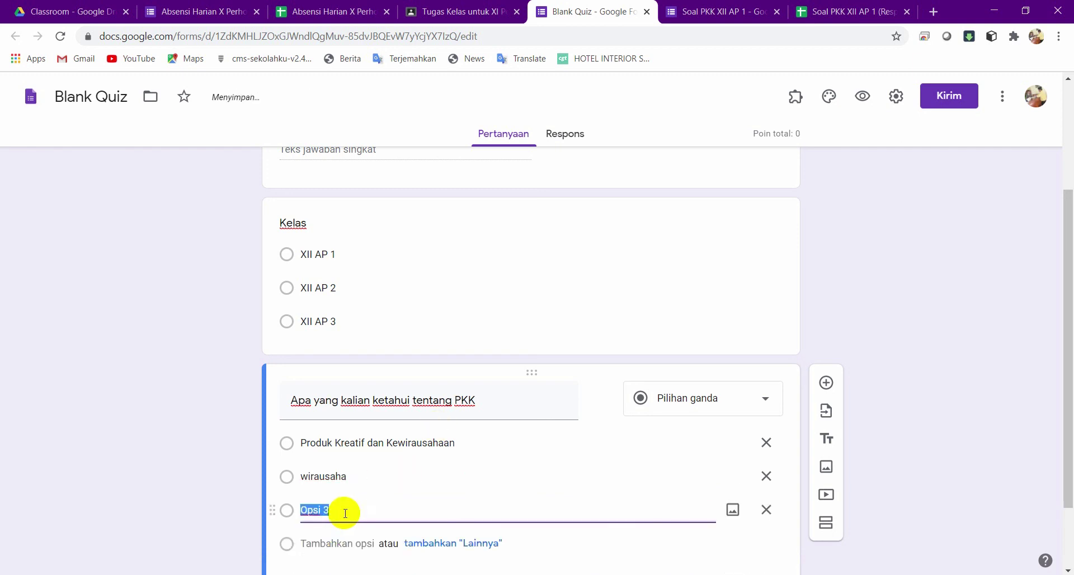
pyautogui.write('usahawan')
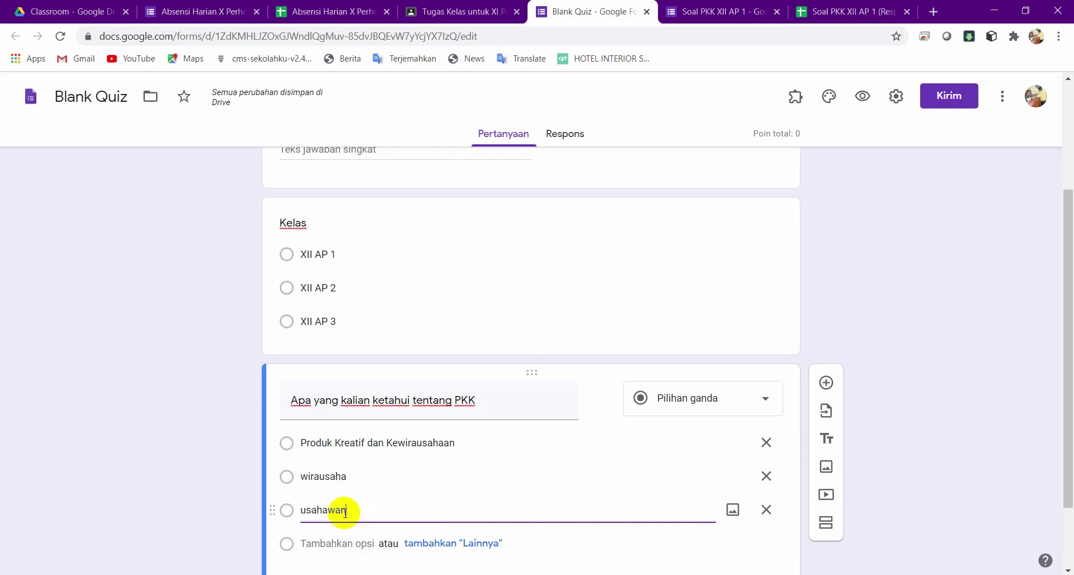
pyautogui.click(338, 543)
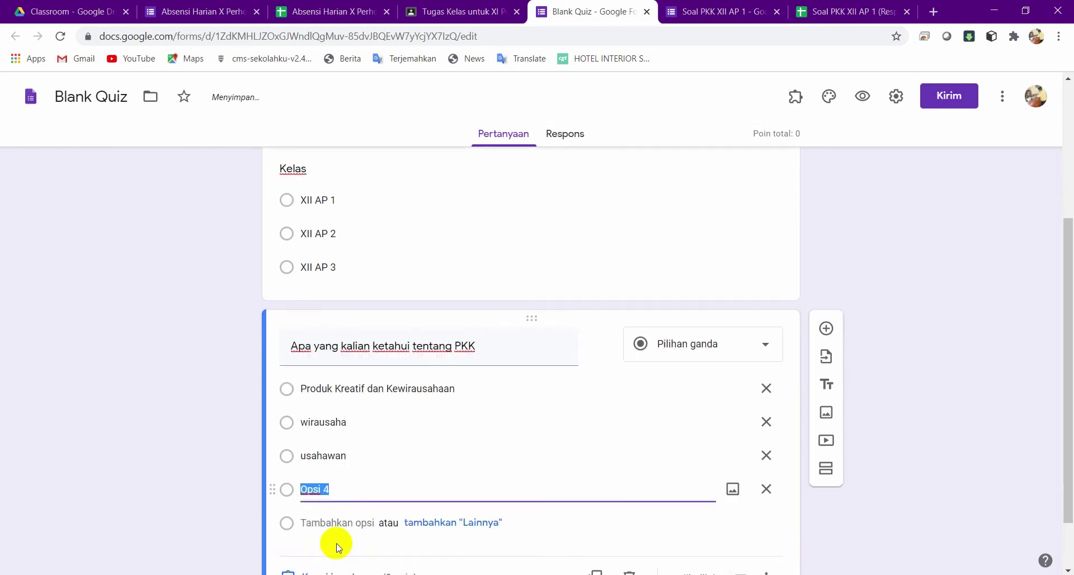
pyautogui.write('pengusaha')
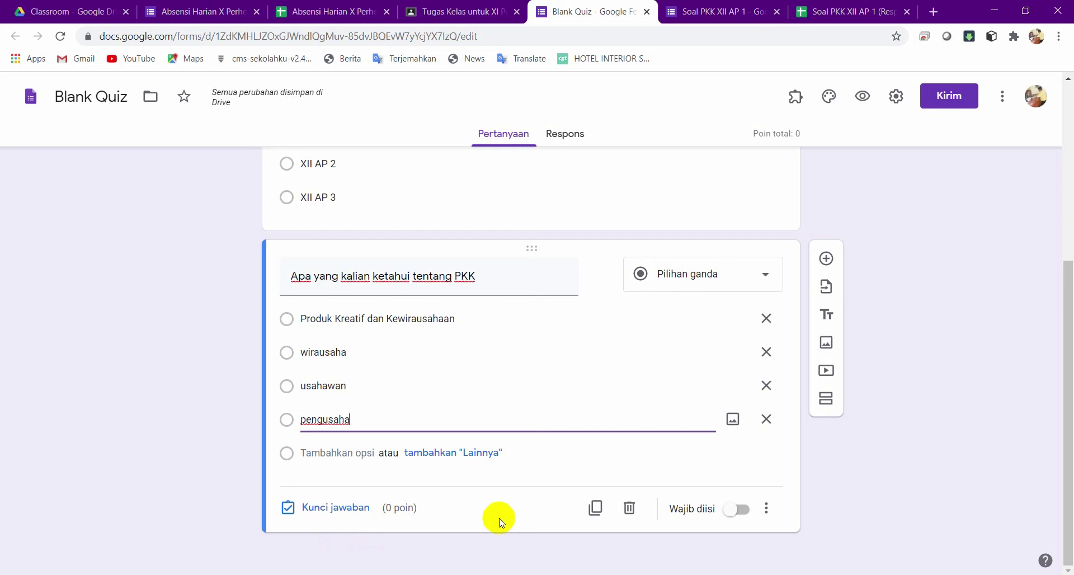
# Set Produk Kreatif dan Kewirausahaan as the PKK question's correct answer, worth 1 point.
pyautogui.click(355, 507)
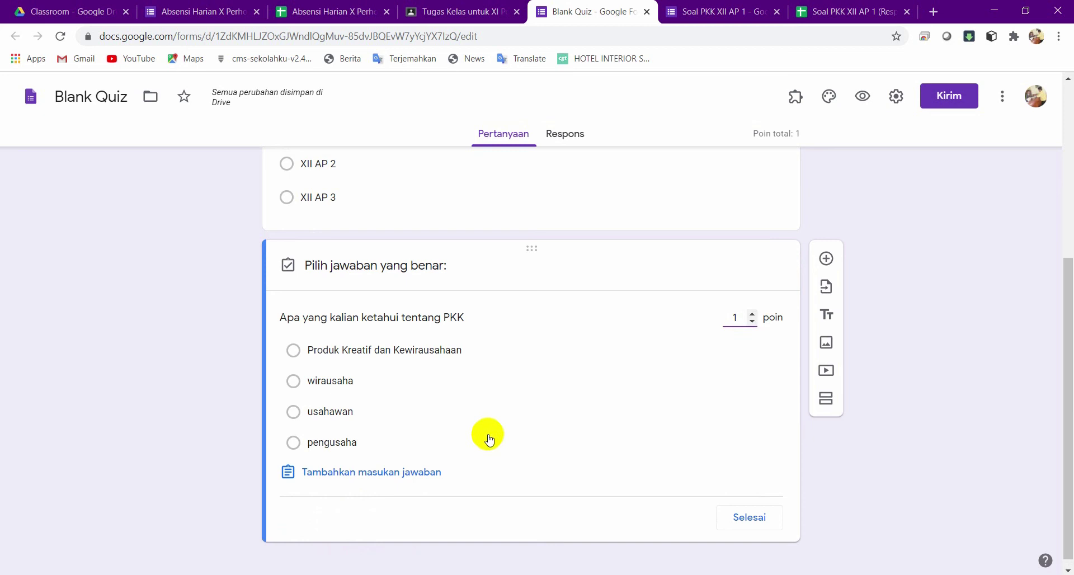
pyautogui.click(324, 354)
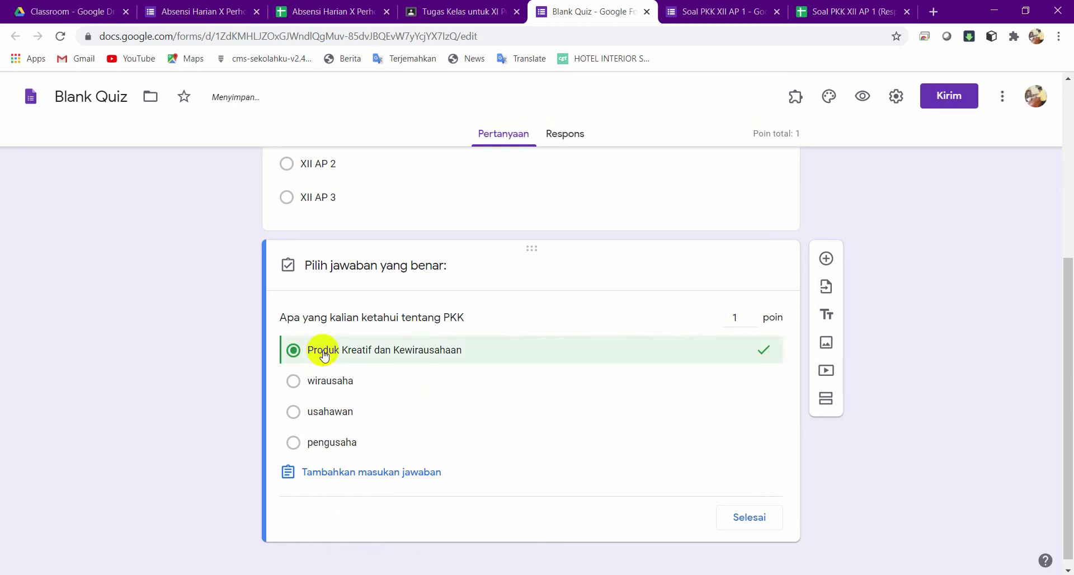
pyautogui.click(745, 519)
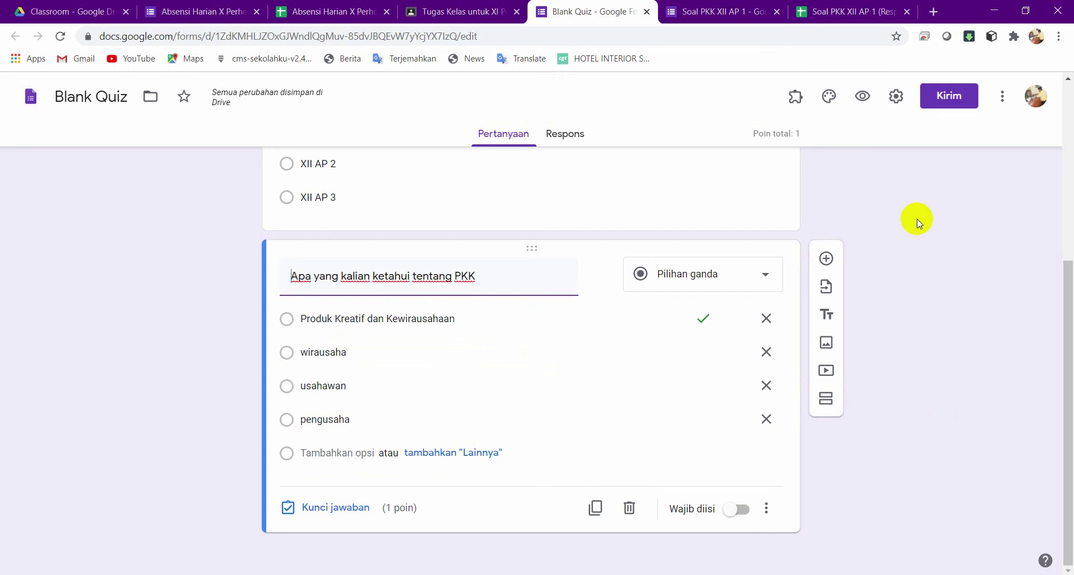
pyautogui.scroll(5, 917, 219)
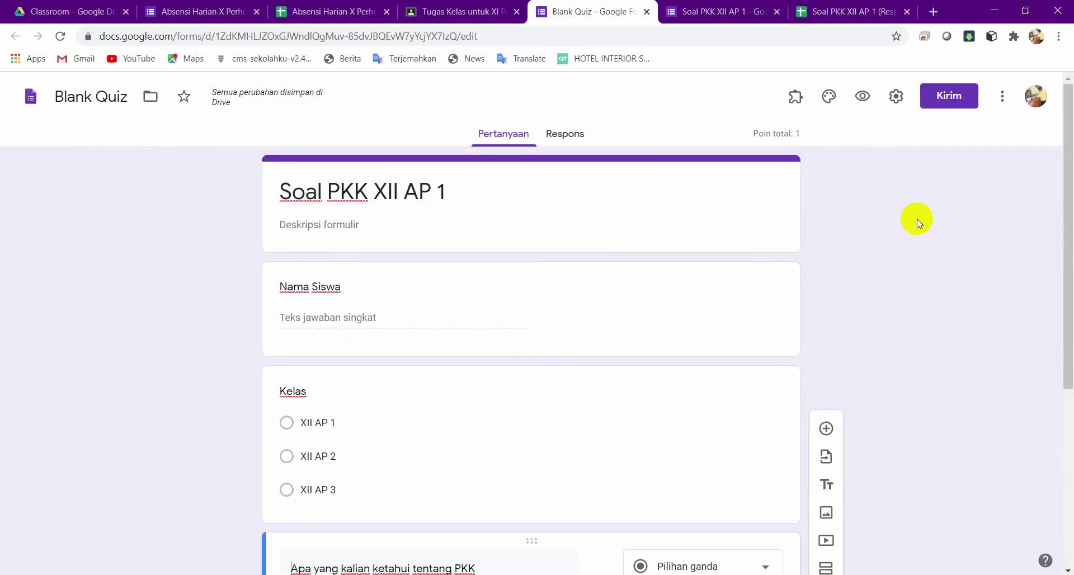
# In form settings, collect email addresses and limit responses to 1 per person.
pyautogui.click(898, 104)
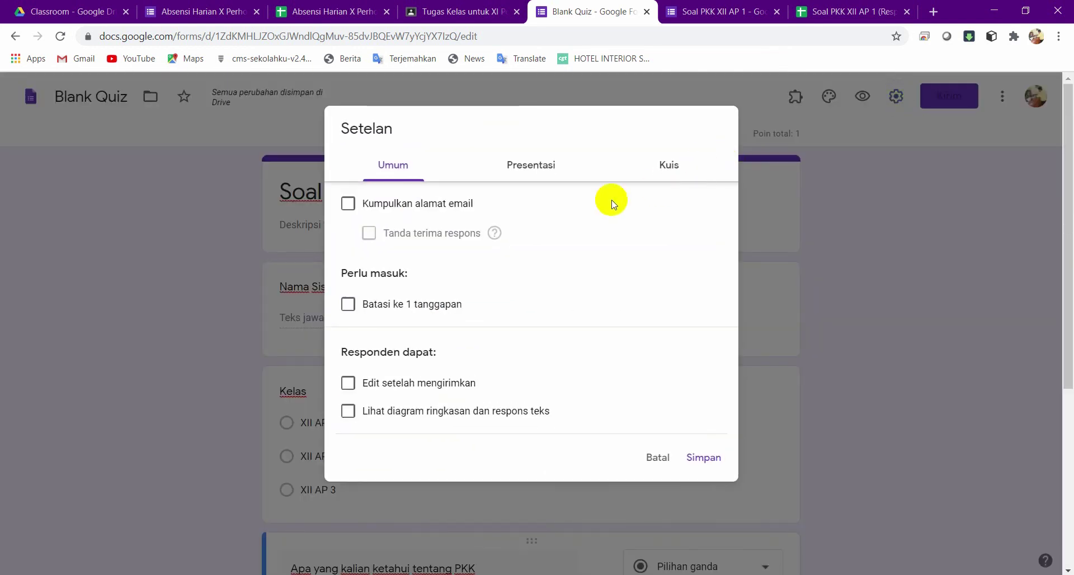
pyautogui.click(348, 204)
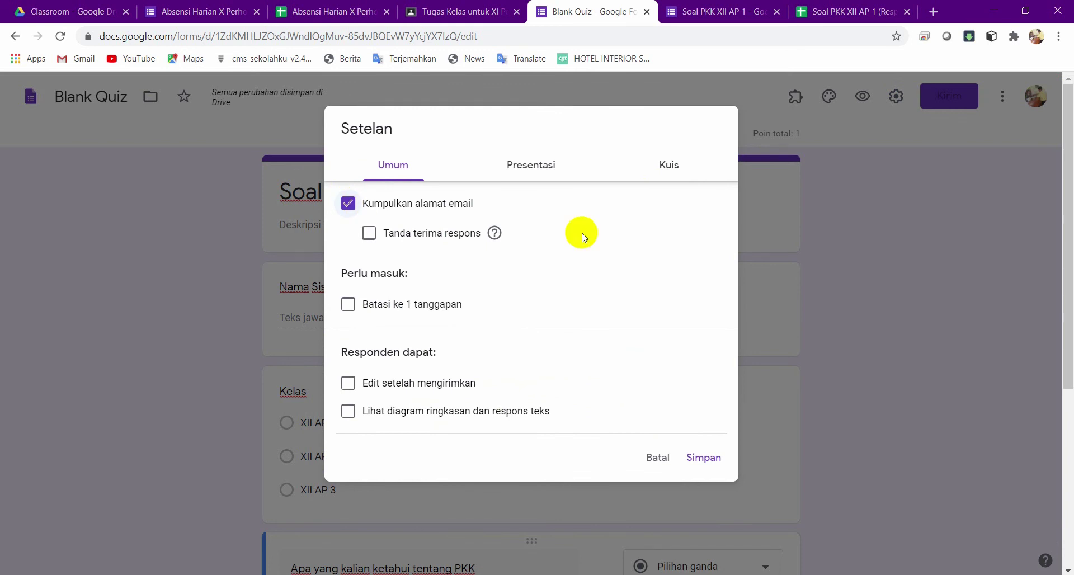
pyautogui.click(347, 305)
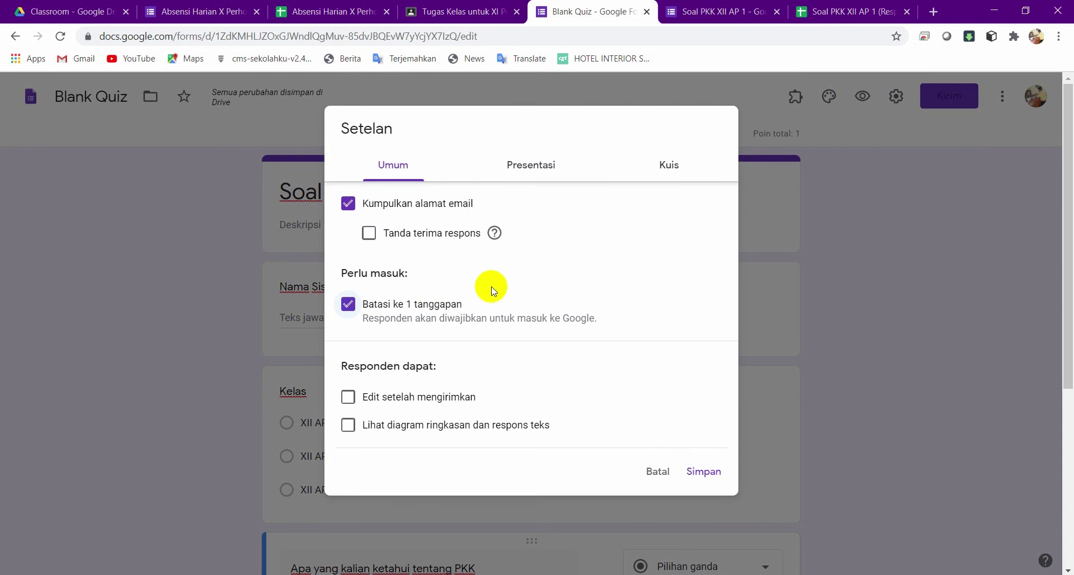
pyautogui.click(546, 170)
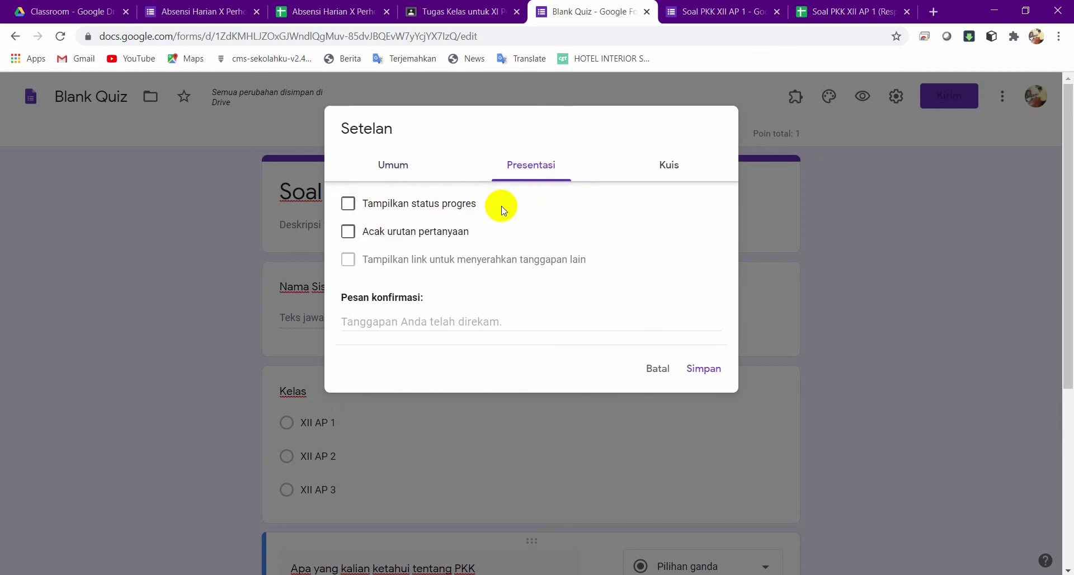
# Keep quiz mode on, hide missed questions and correct answers from respondents, and save.
pyautogui.click(671, 166)
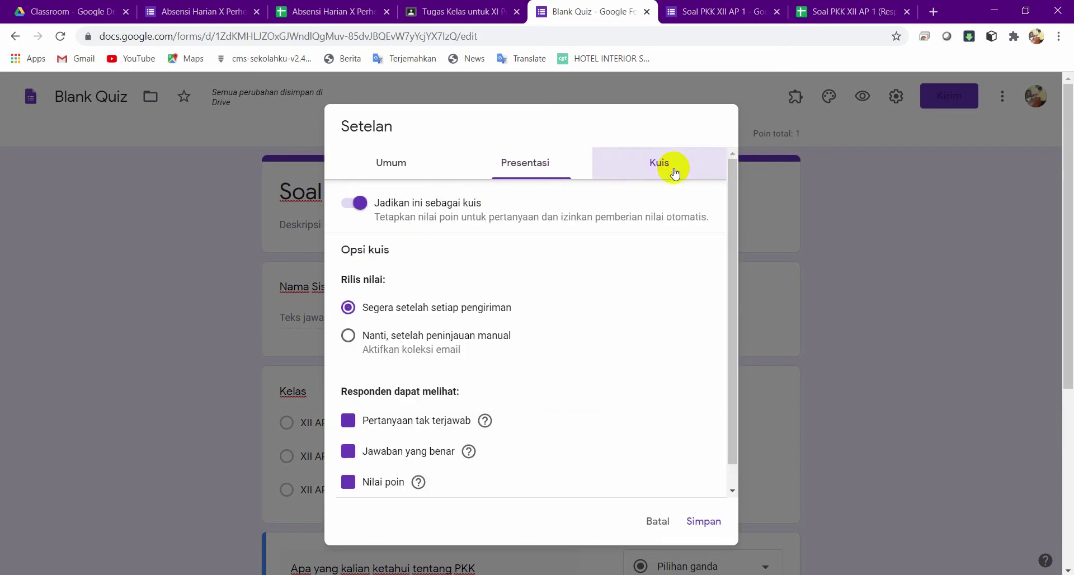
pyautogui.click(350, 206)
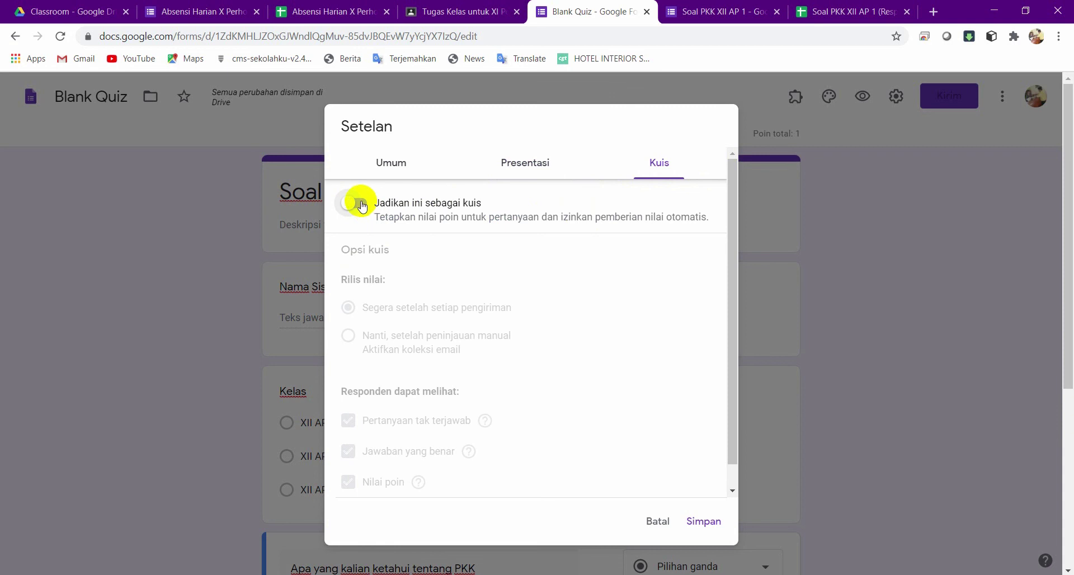
pyautogui.click(361, 204)
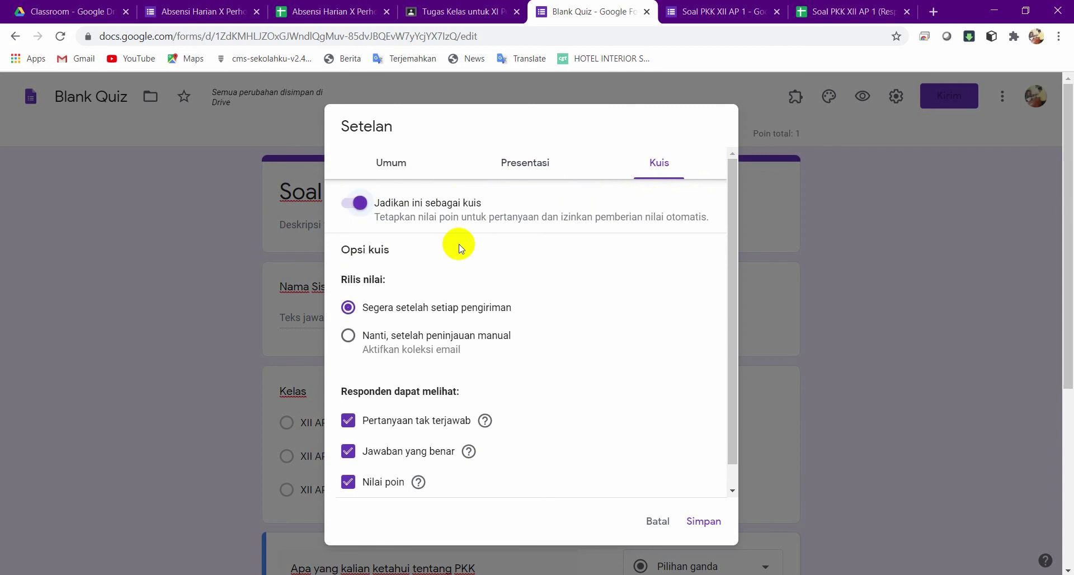
pyautogui.click(349, 423)
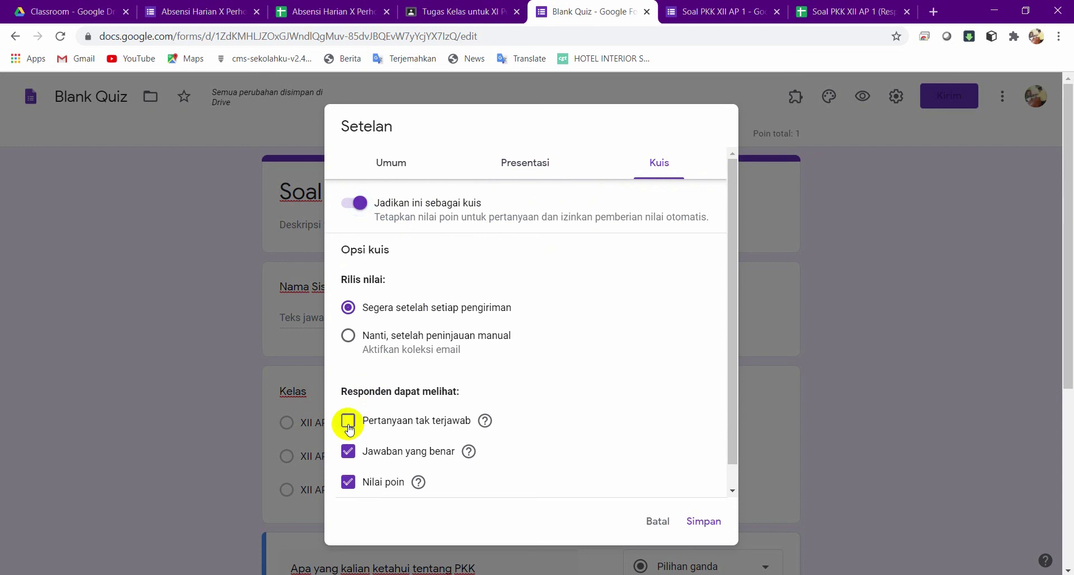
pyautogui.click(348, 451)
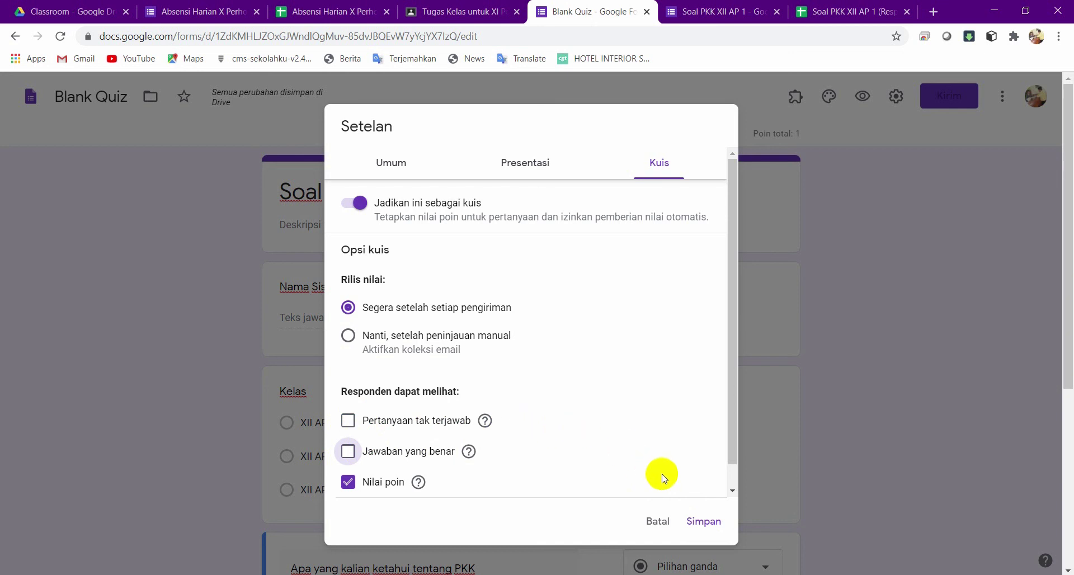
pyautogui.click(697, 520)
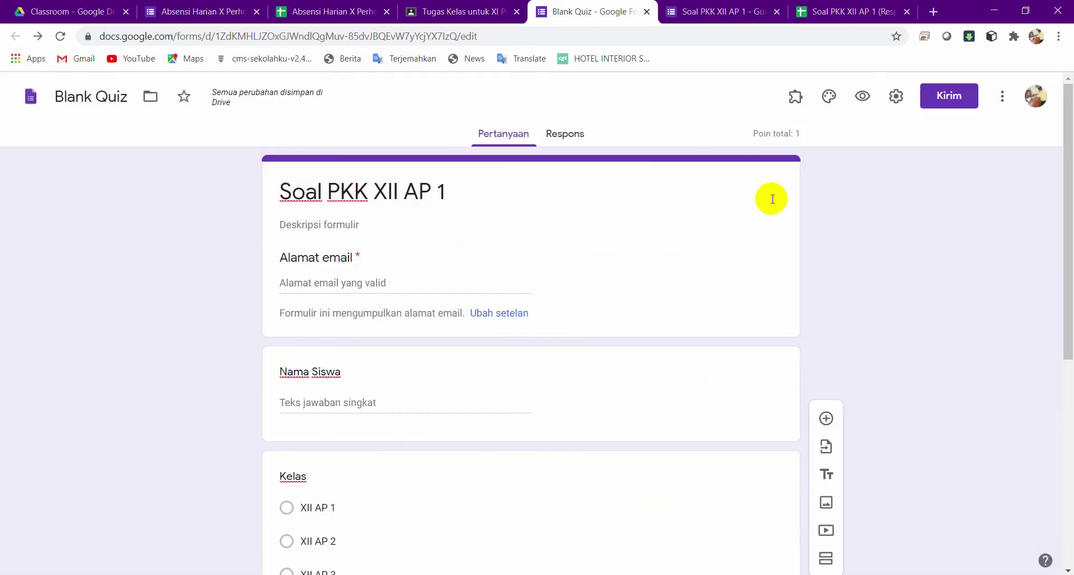
# Rename the Blank Quiz file to 'Soal PKK XII AP 1' using the copied form title.
pyautogui.click(566, 134)
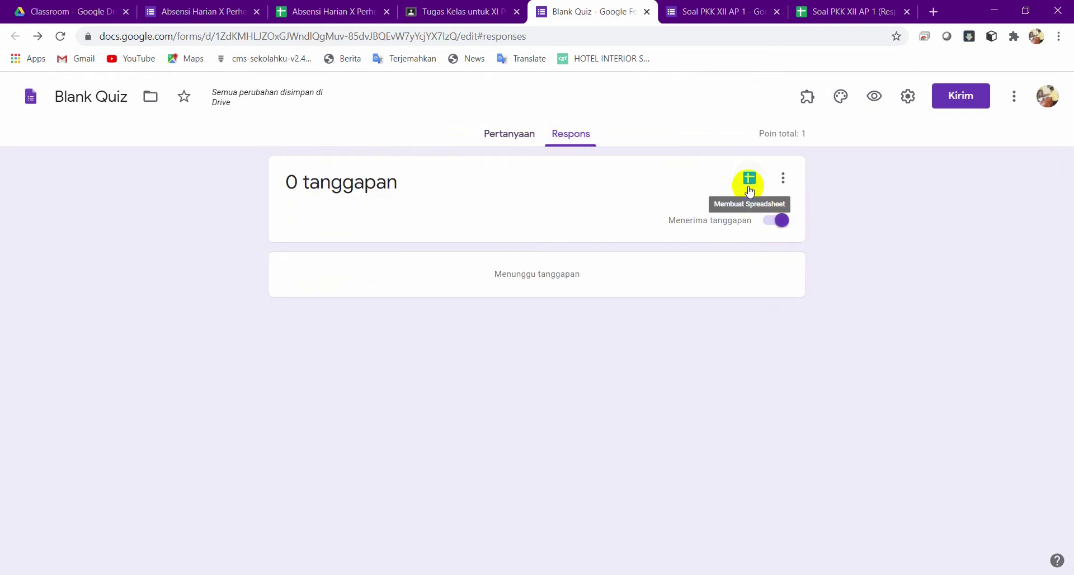
pyautogui.click(510, 137)
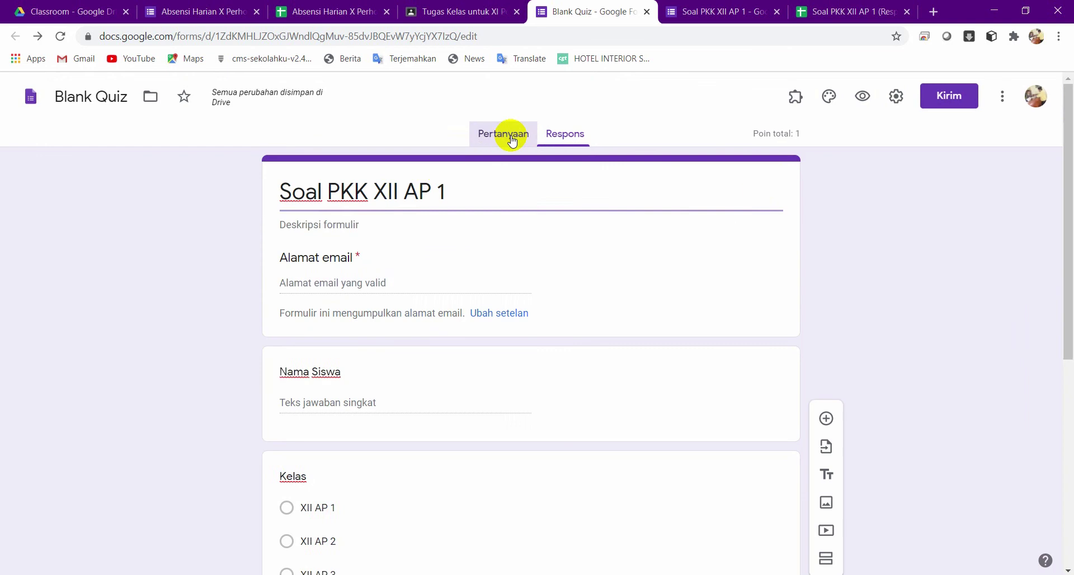
pyautogui.tripleClick(445, 192)
pyautogui.hotkey('ctrl', 'c')
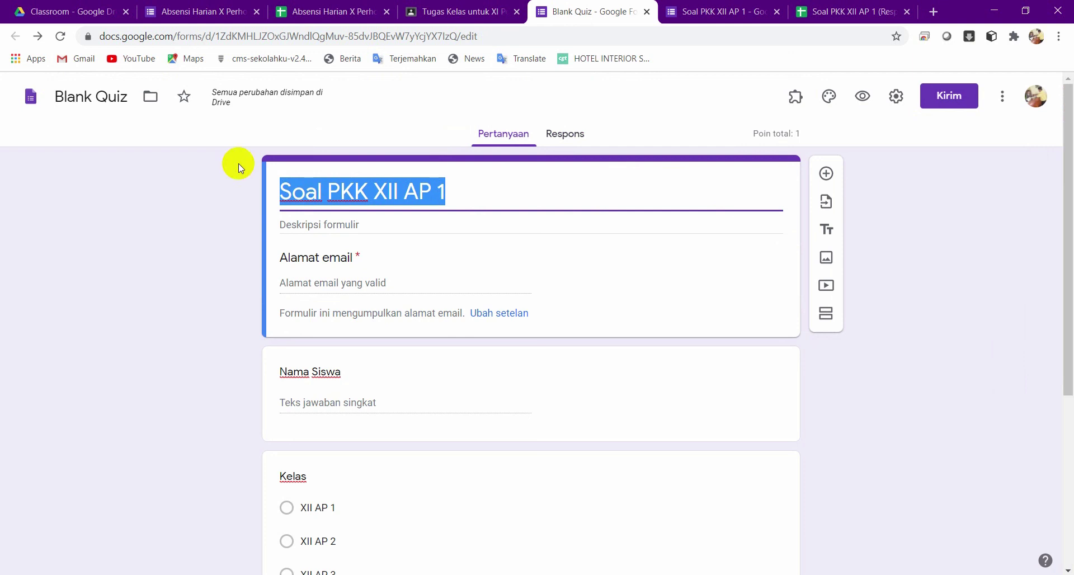
pyautogui.click(127, 96)
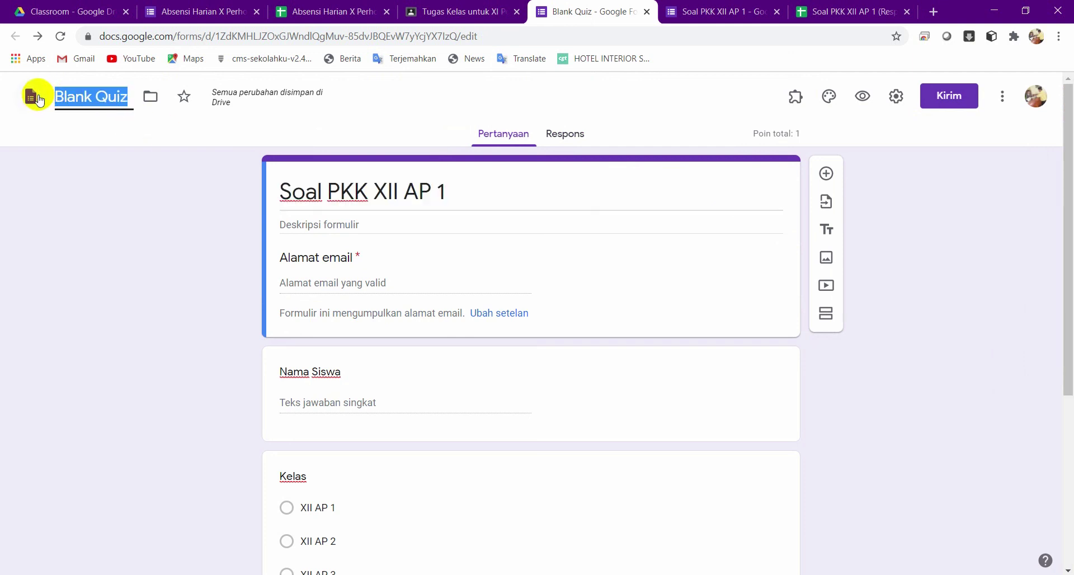
pyautogui.hotkey('ctrl', 'v')
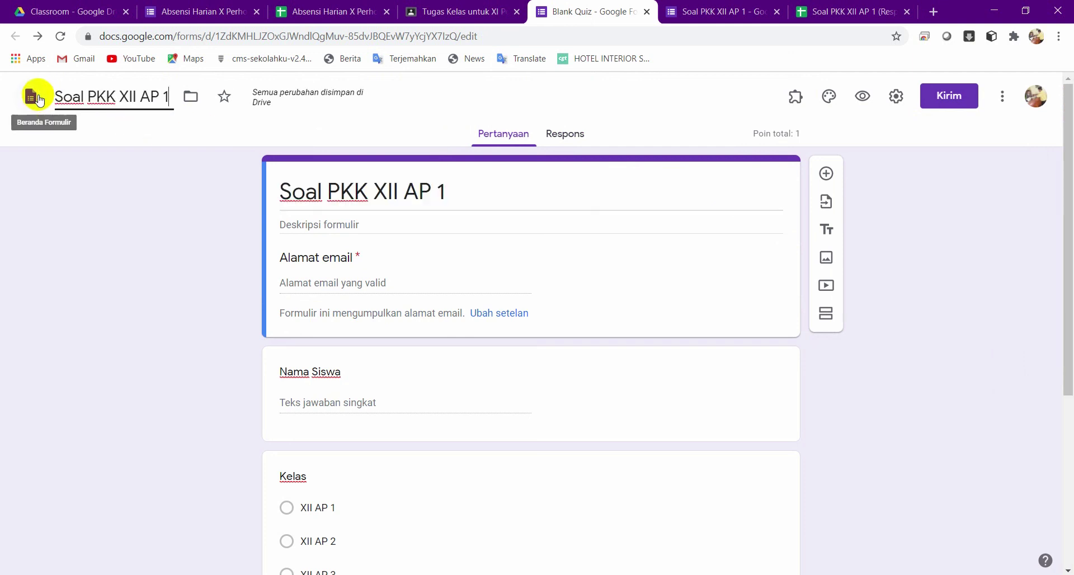
# Link responses to a new spreadsheet, 'Soal PKK XII AP 1 (Respons)'.
pyautogui.click(566, 133)
pyautogui.click(749, 180)
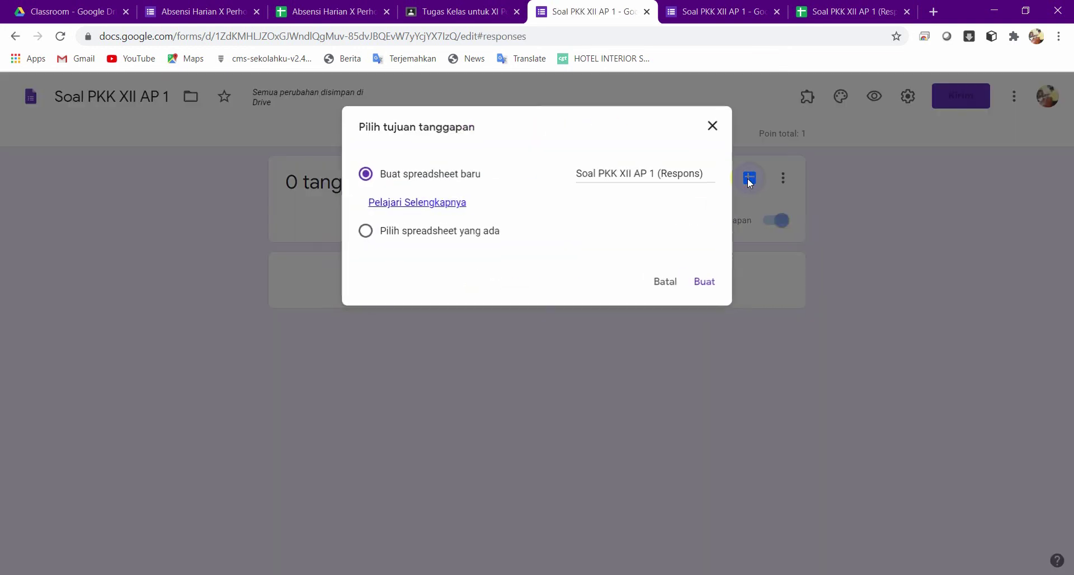
pyautogui.click(701, 285)
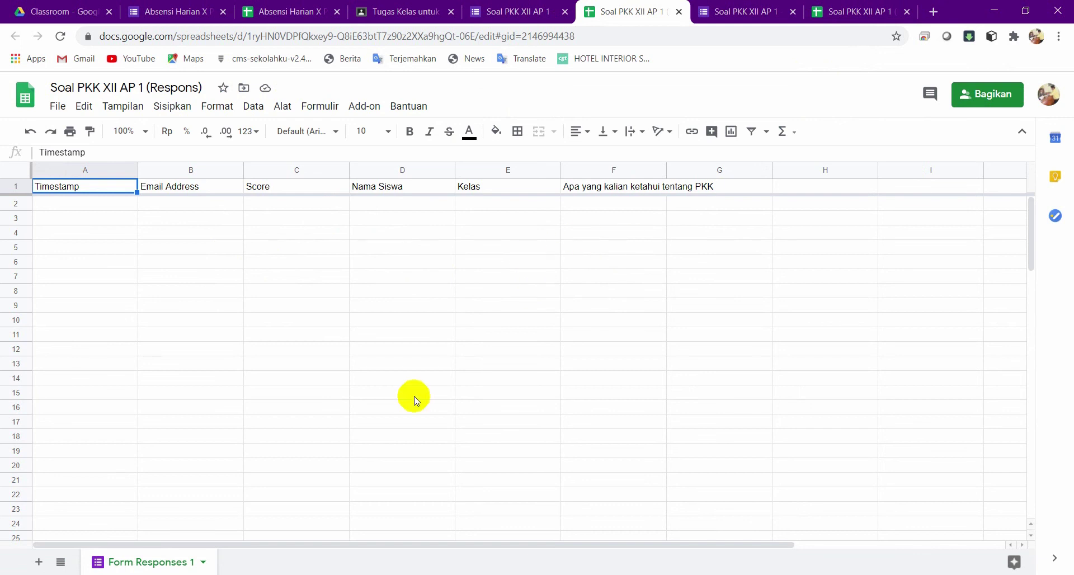
pyautogui.click(534, 17)
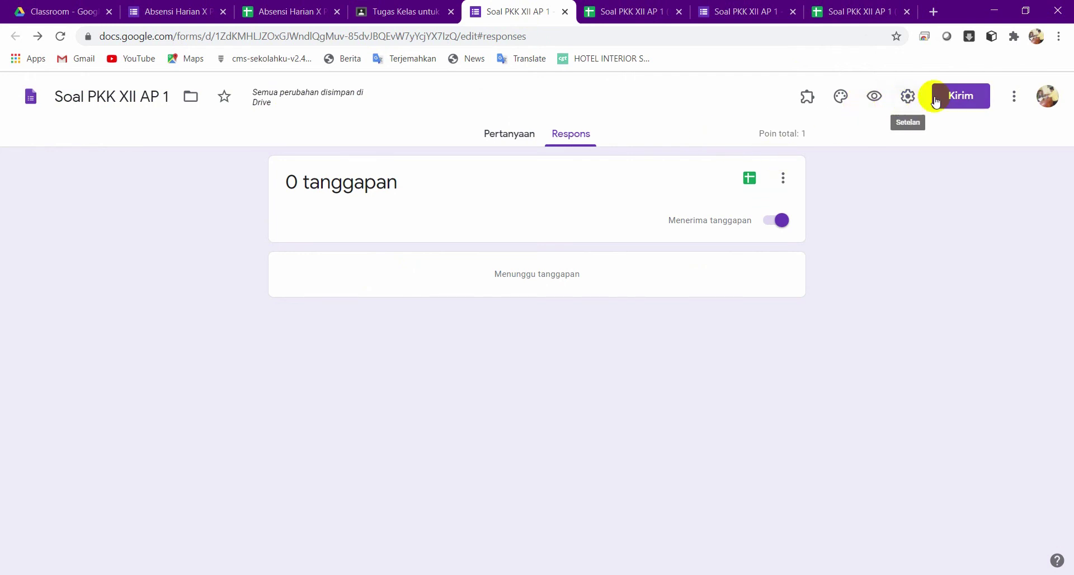
# Copy the quiz's shortened forms.gle share link and switch to WhatsApp.
pyautogui.click(961, 98)
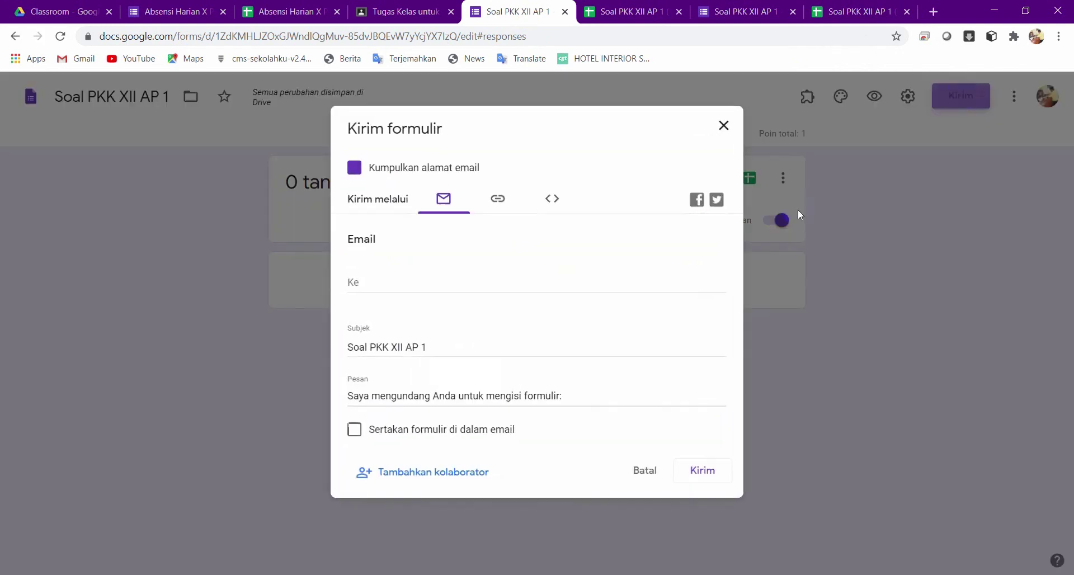
pyautogui.click(498, 201)
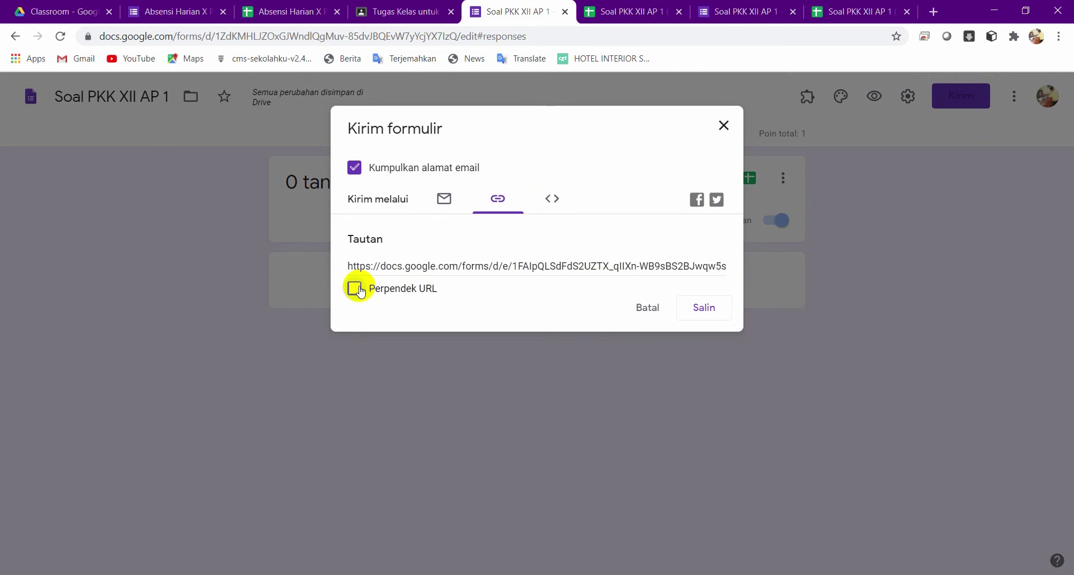
pyautogui.click(356, 289)
pyautogui.click(704, 310)
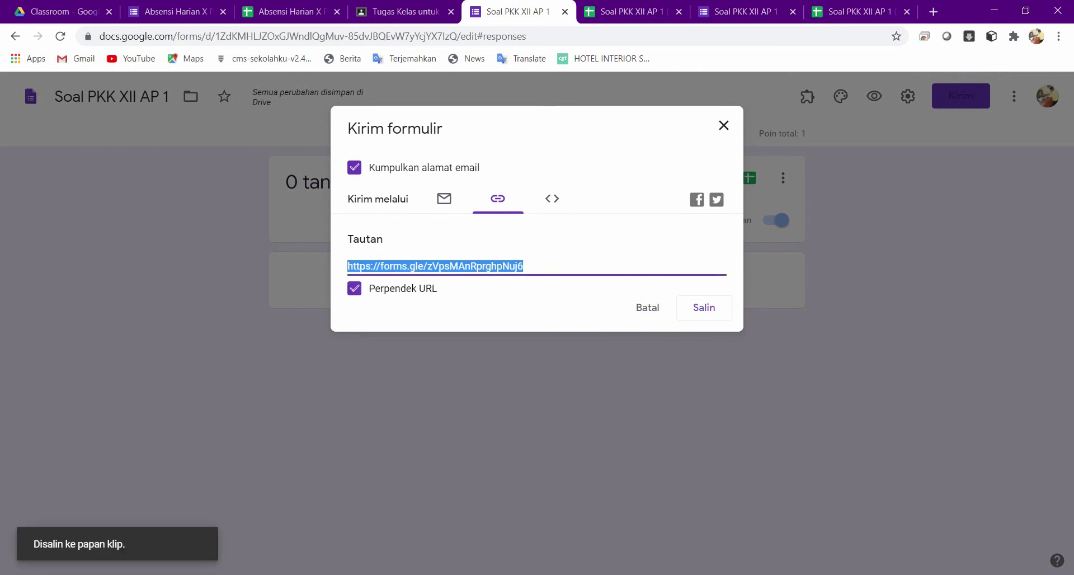
pyautogui.hotkey('alt', 'Tab')
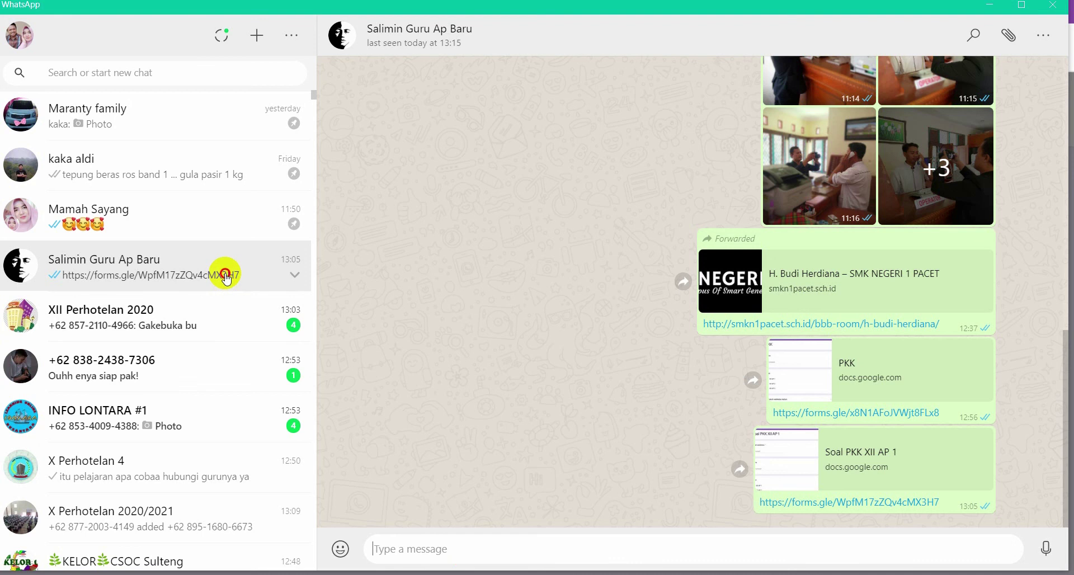
# Paste and send the forms.gle quiz link in the WhatsApp chat, then return to Google Forms.
pyautogui.write('https://forms.gle/zVpsMAnRprghpNuj6')
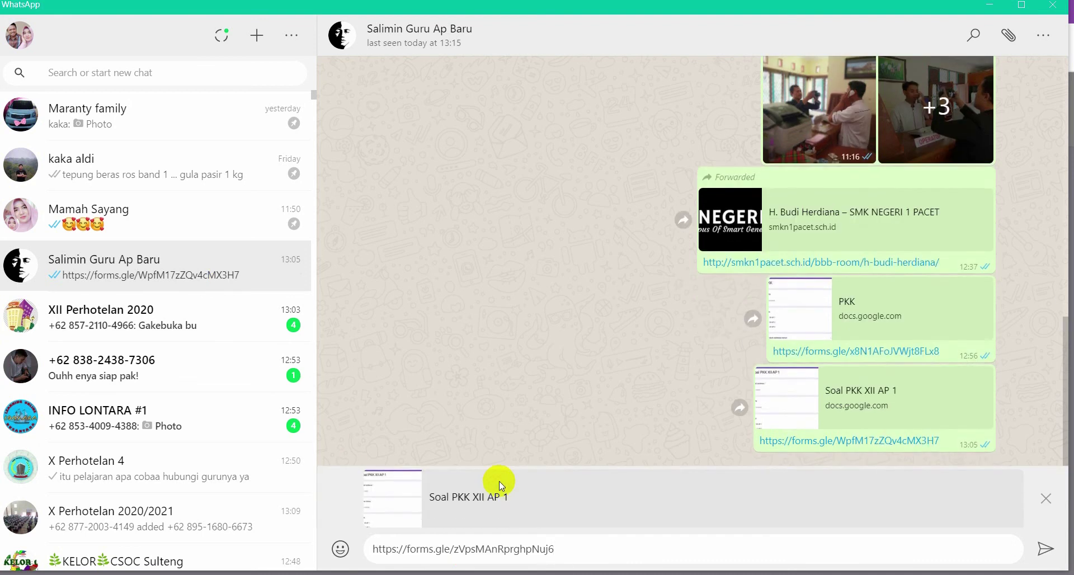
pyautogui.press('Return')
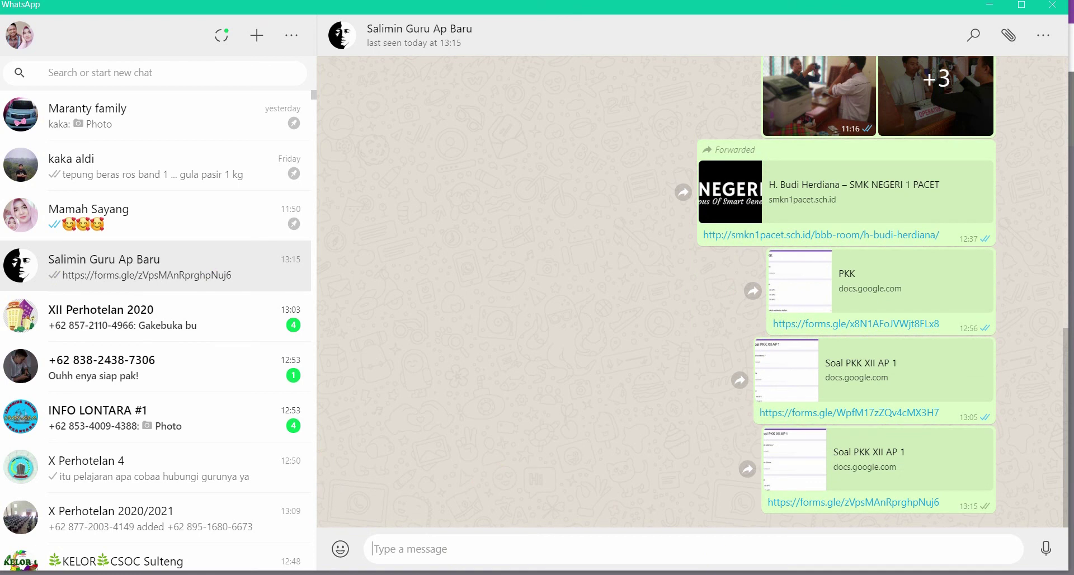
pyautogui.hotkey('alt', 'Tab')
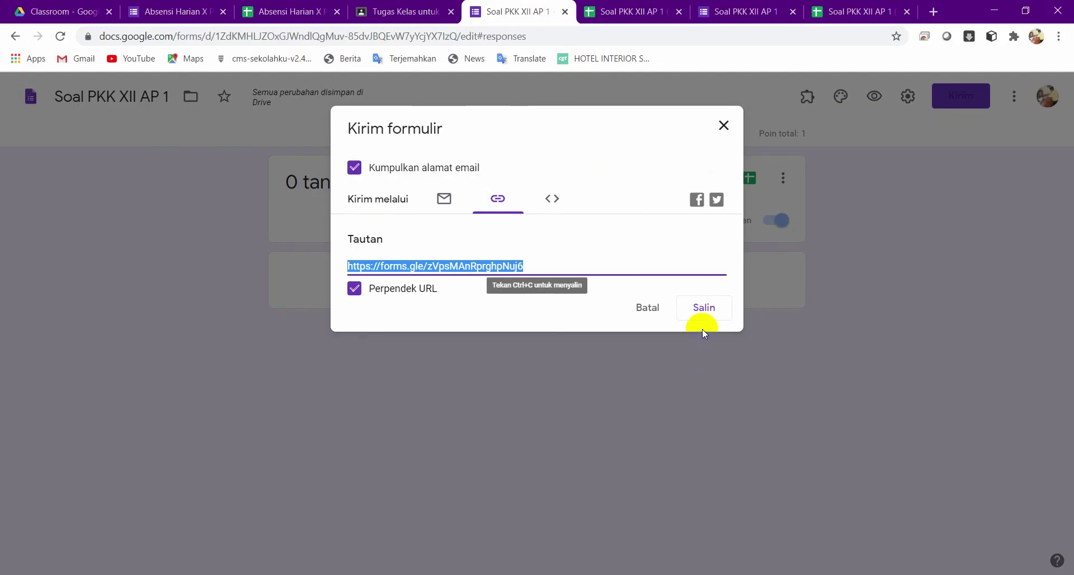
# Close the send dialog, check the questions and linked response sheet, and leave Settings unchanged.
pyautogui.click(724, 126)
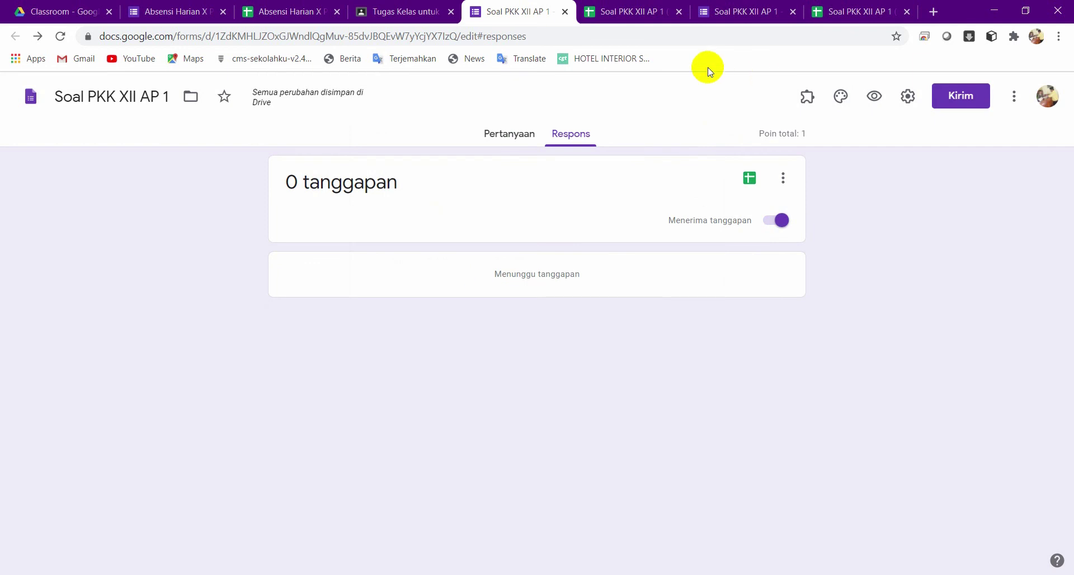
pyautogui.click(505, 134)
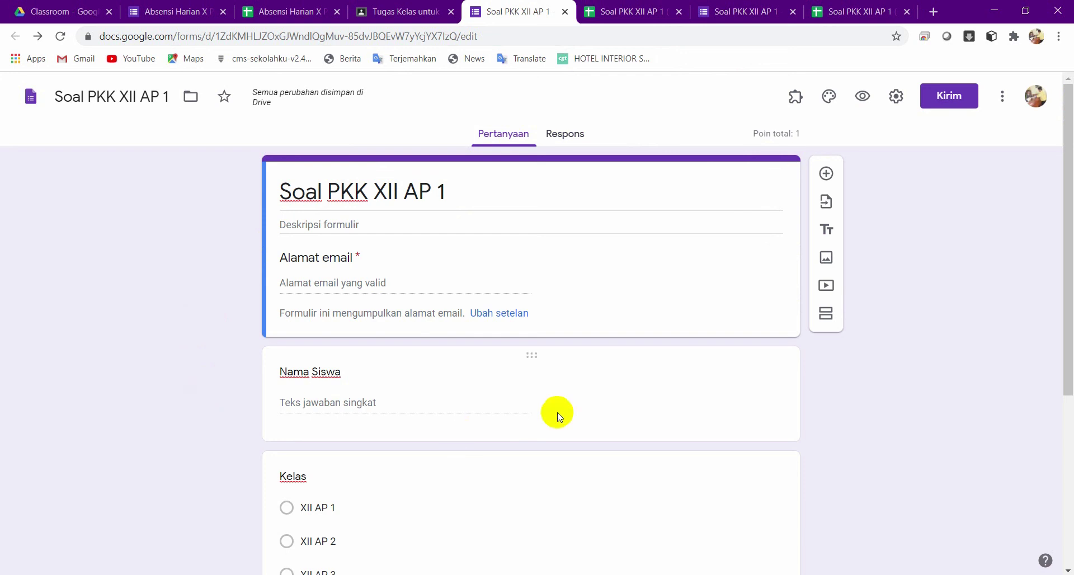
pyautogui.click(656, 15)
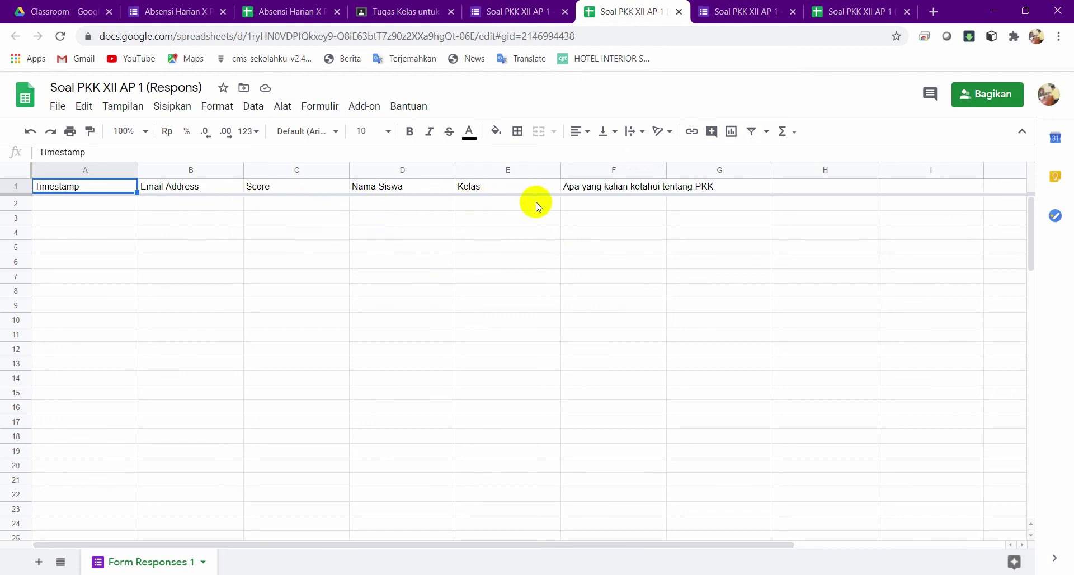
pyautogui.click(518, 12)
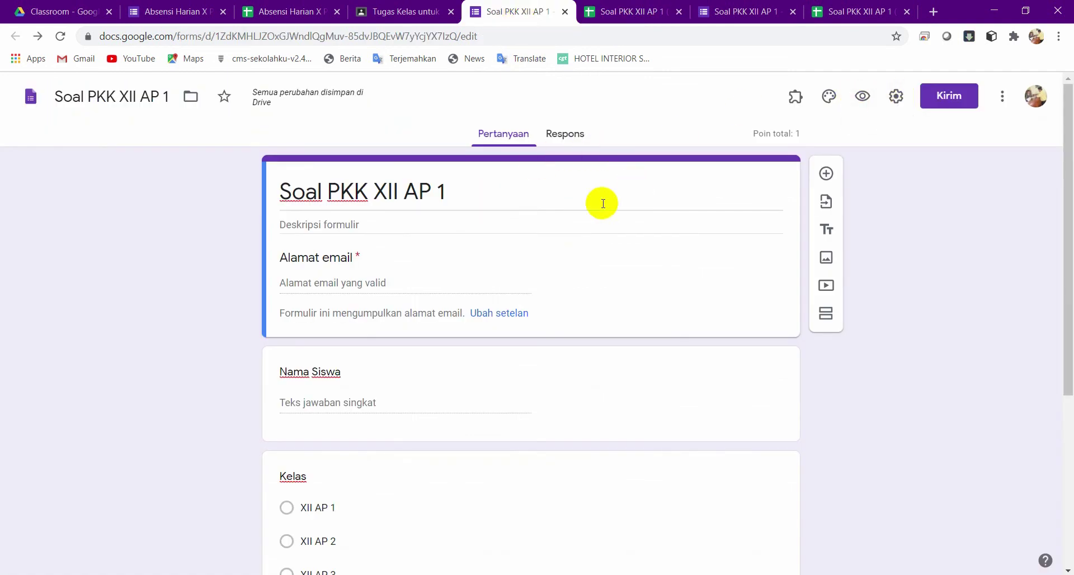
pyautogui.click(895, 96)
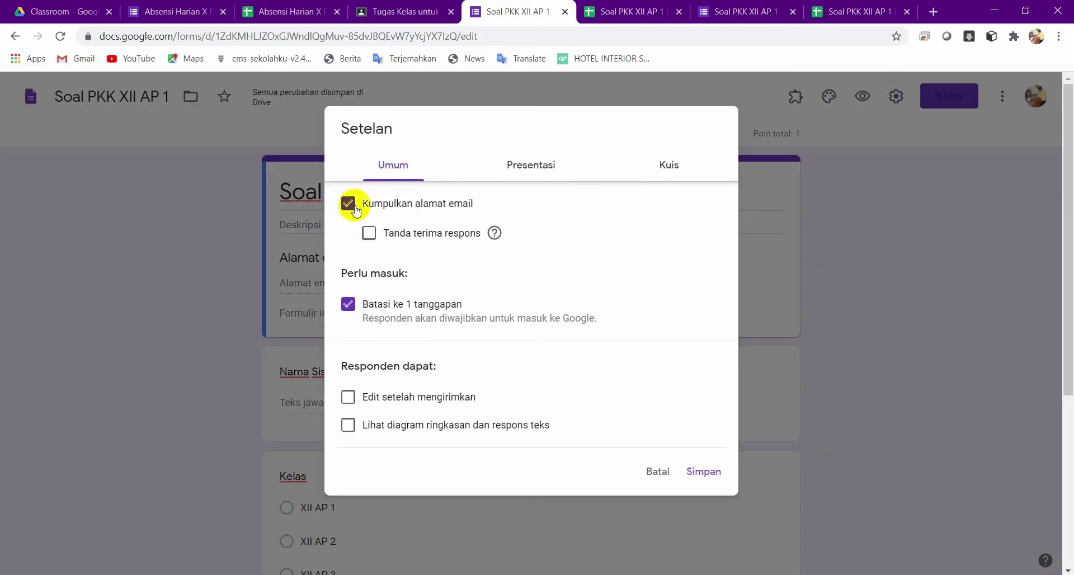
pyautogui.click(657, 472)
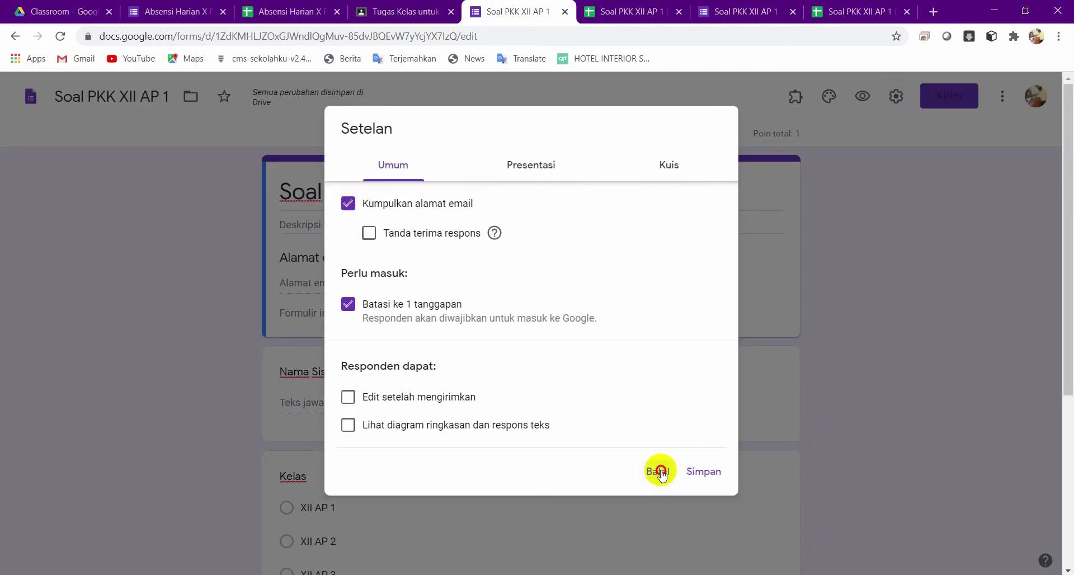
pyautogui.click(847, 12)
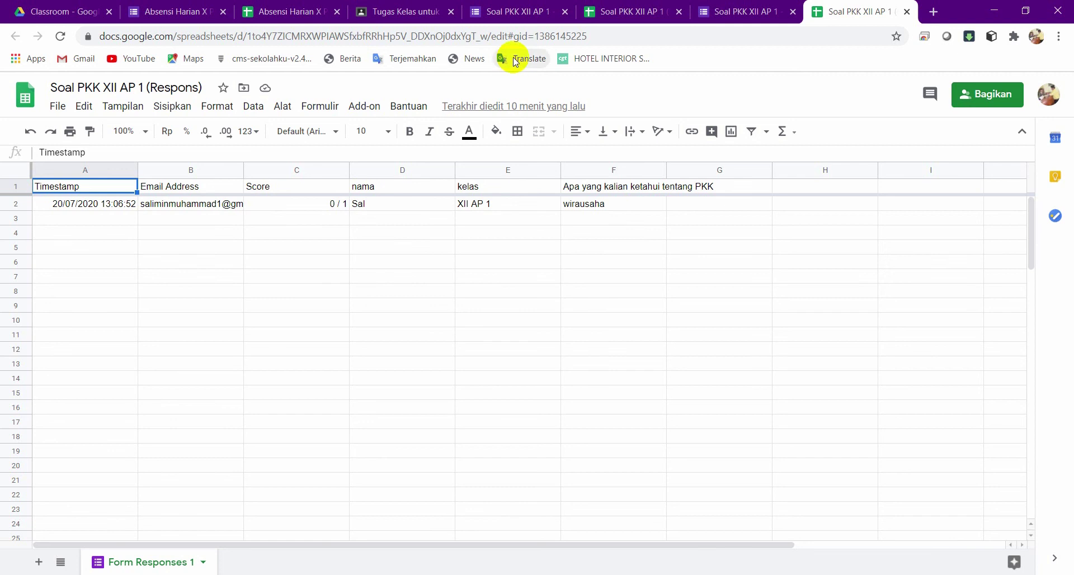
pyautogui.click(535, 15)
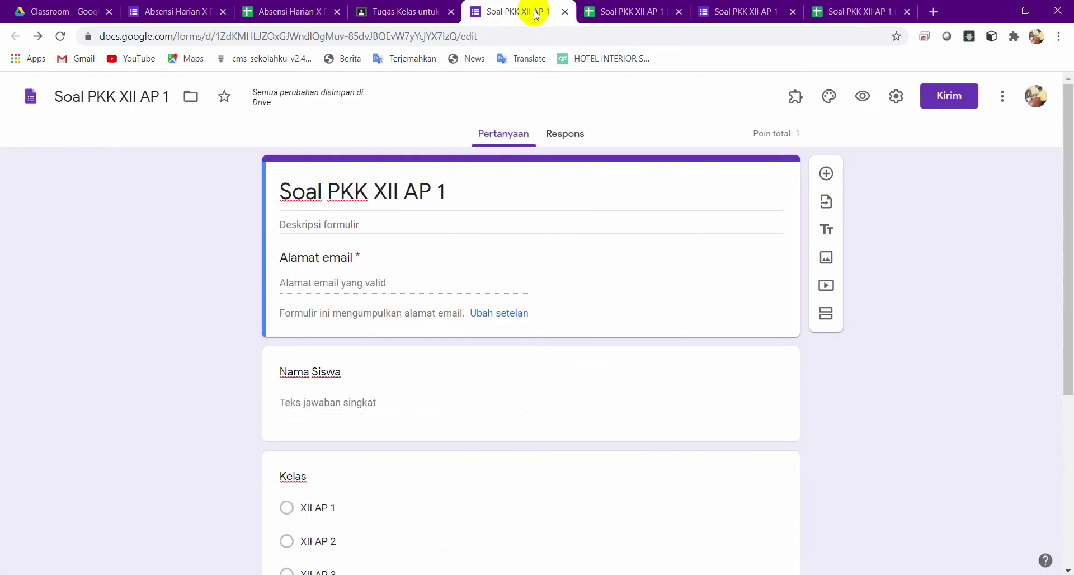
# Set the assignment due 20 Jul 2020 at 15.00 under topic 'Pembelajaran Daring FO Selasa, 28 Juli'.
pyautogui.click(420, 11)
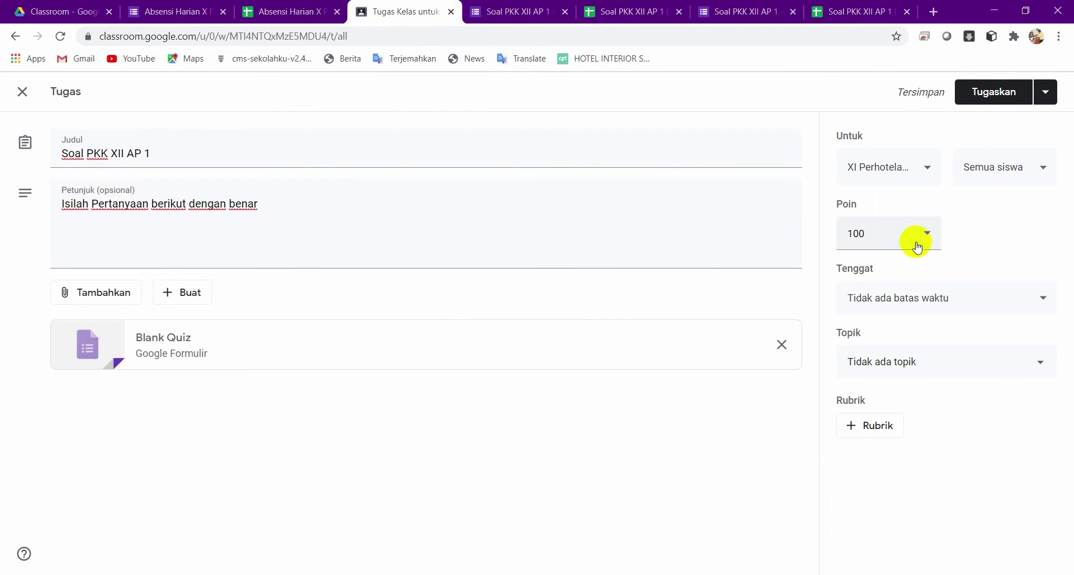
pyautogui.click(917, 299)
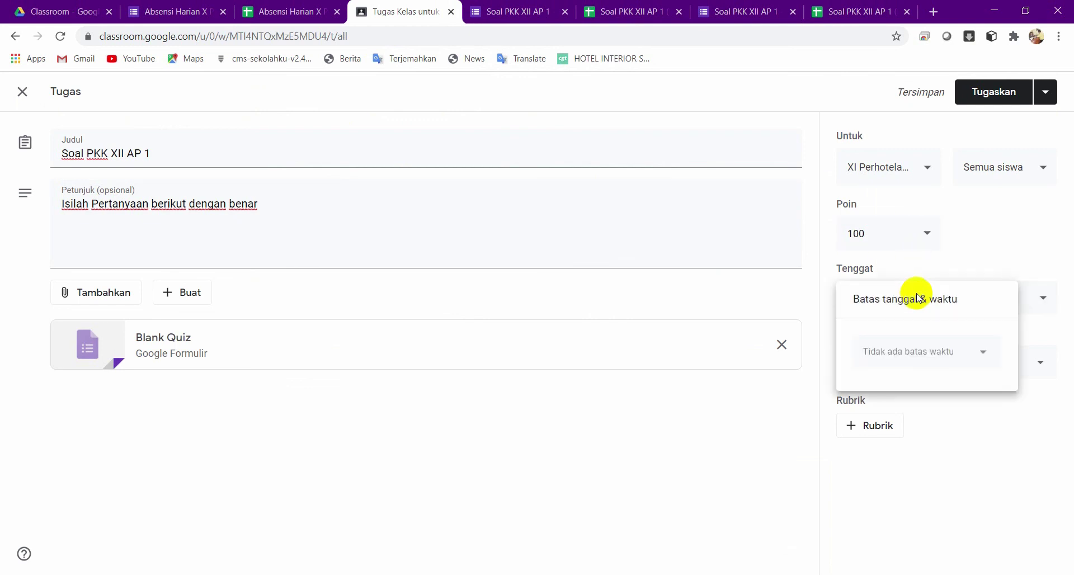
pyautogui.click(906, 361)
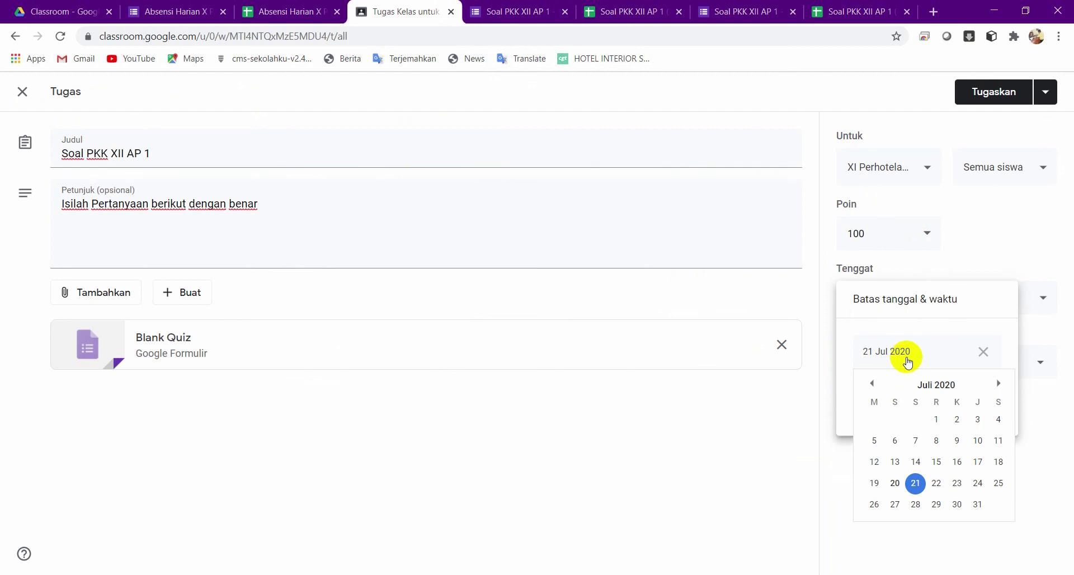
pyautogui.click(894, 483)
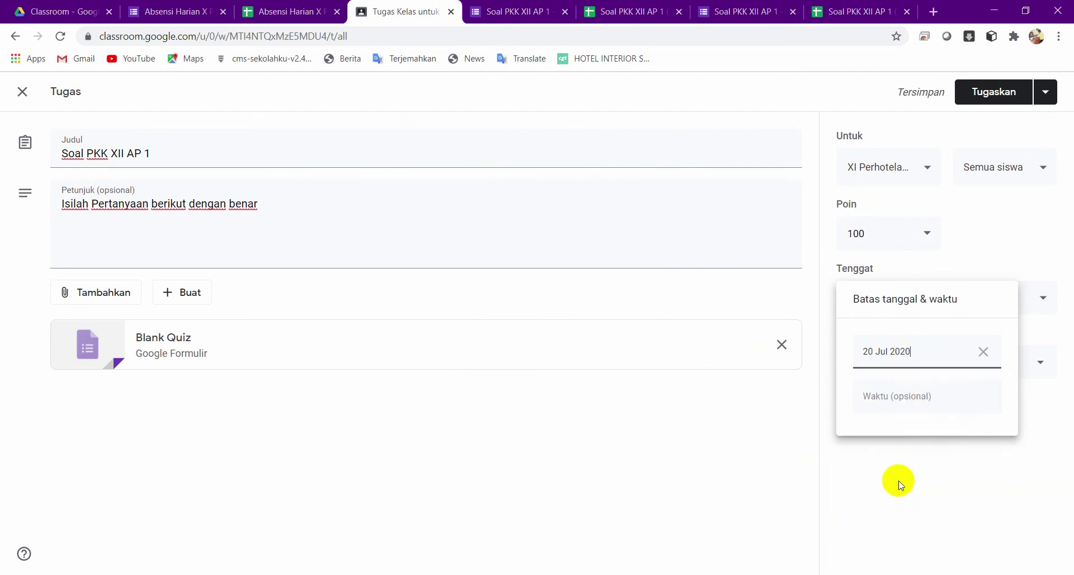
pyautogui.click(900, 397)
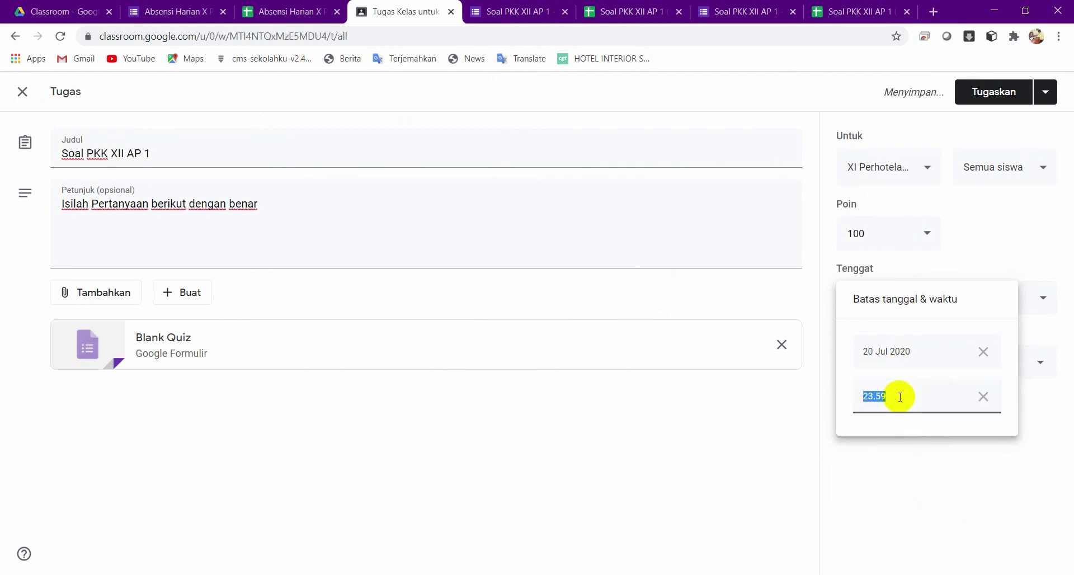
pyautogui.write('15.00')
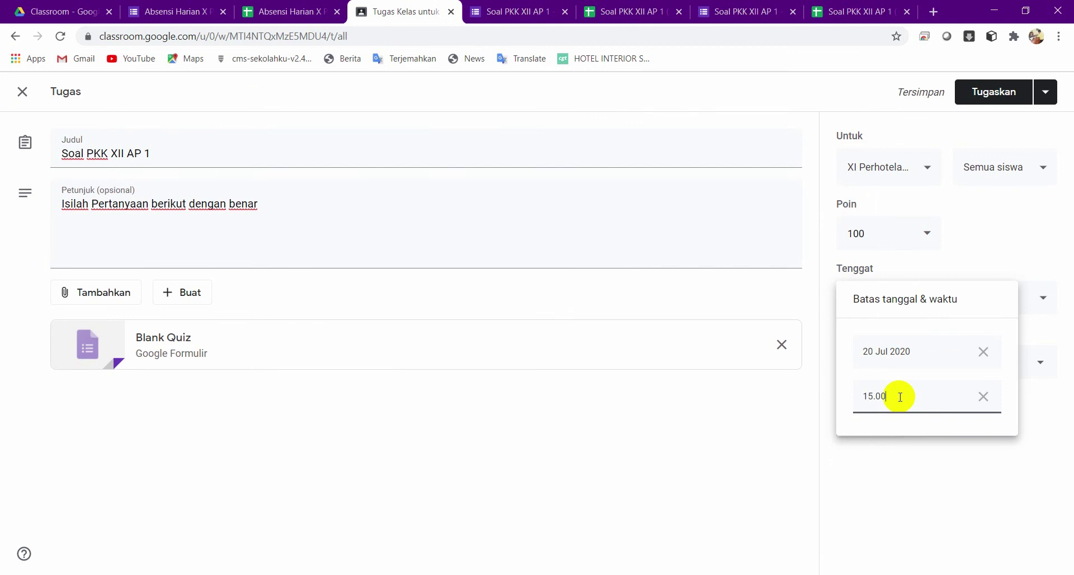
pyautogui.click(910, 507)
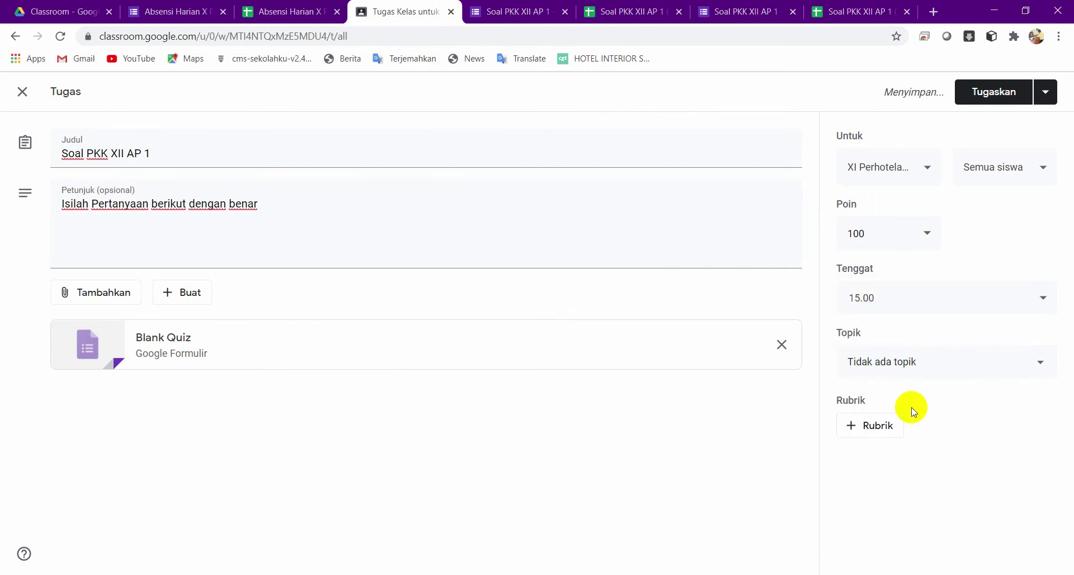
pyautogui.click(894, 362)
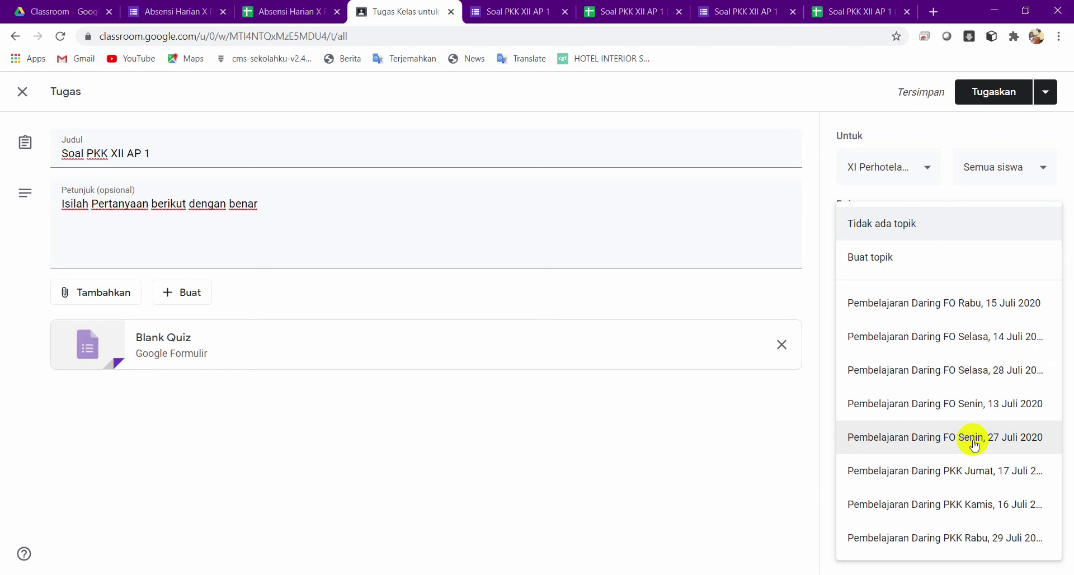
pyautogui.click(984, 367)
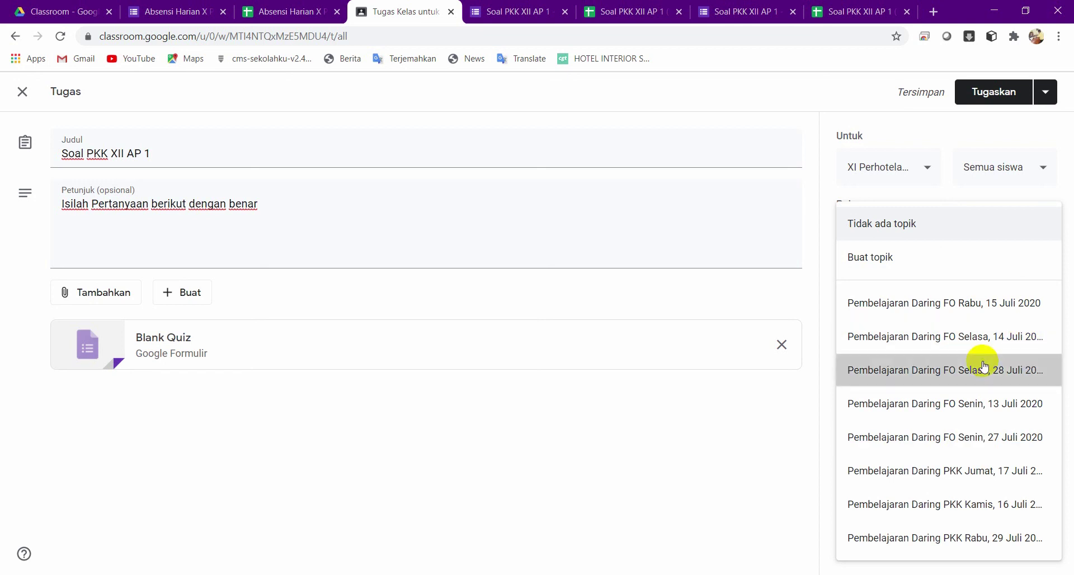
pyautogui.click(1045, 94)
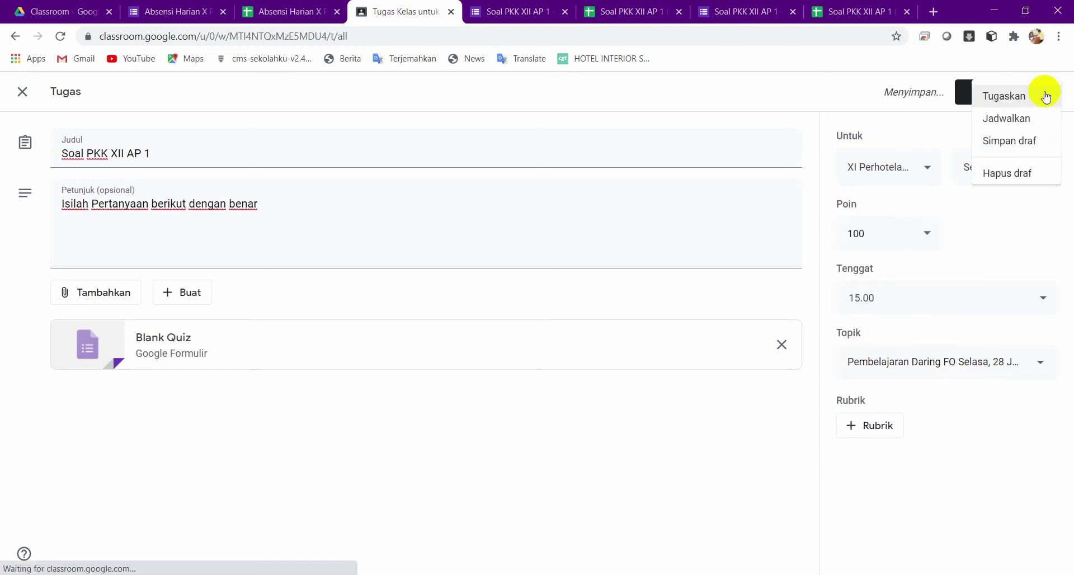
pyautogui.click(1019, 124)
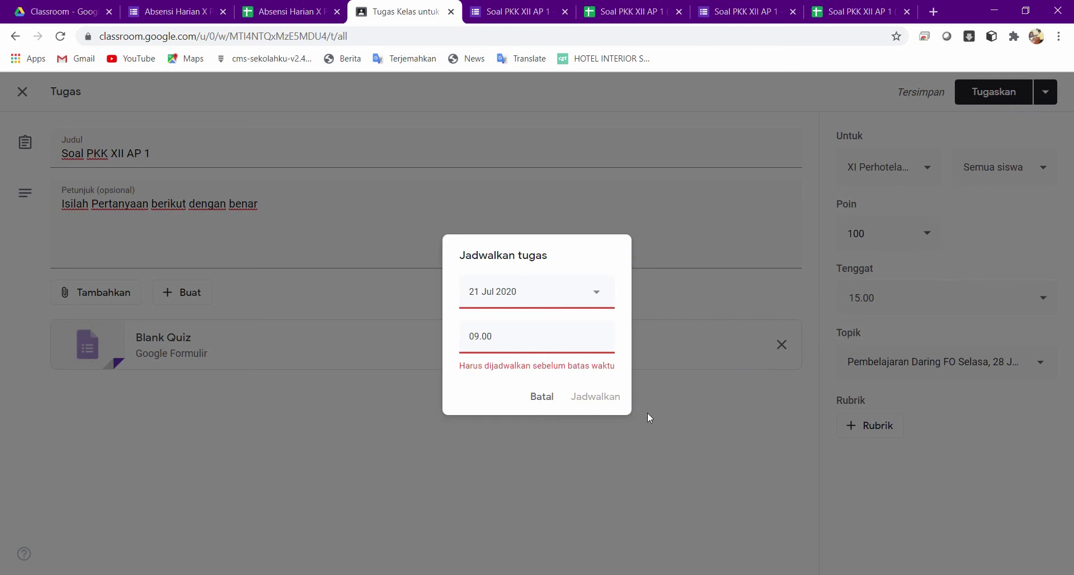
pyautogui.click(539, 300)
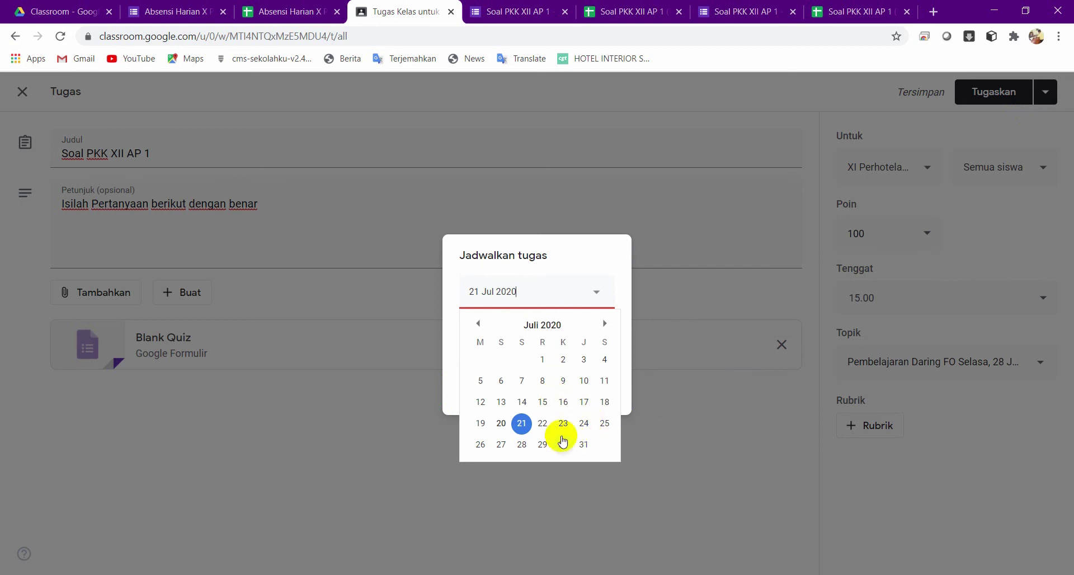
pyautogui.click(500, 444)
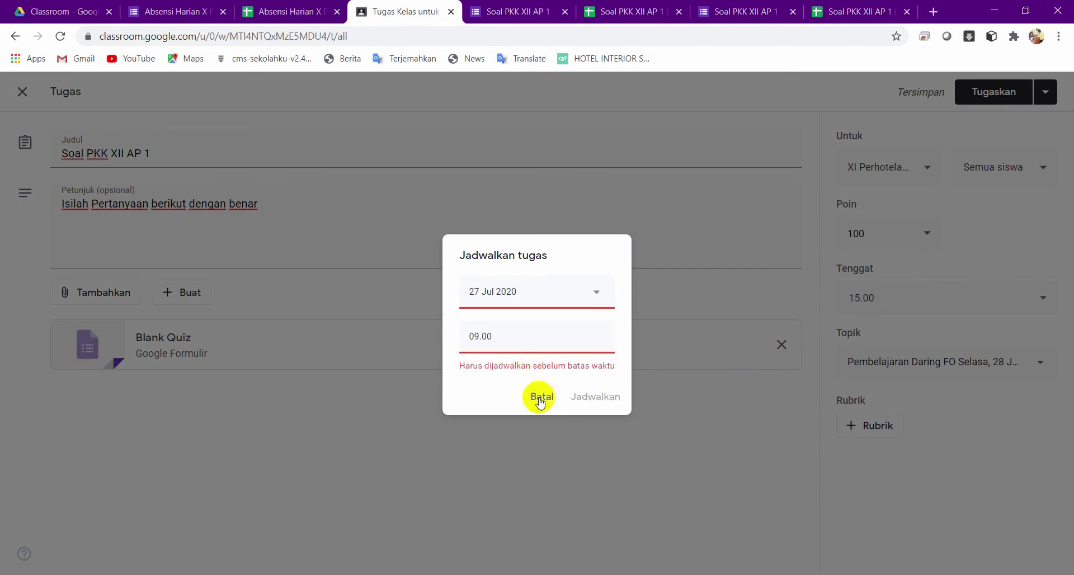
pyautogui.click(540, 397)
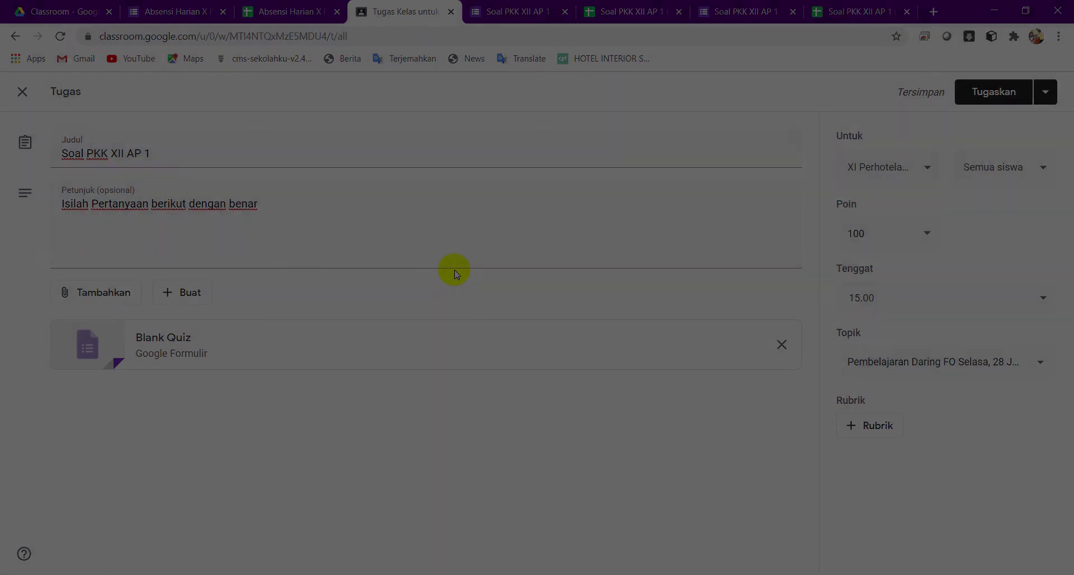